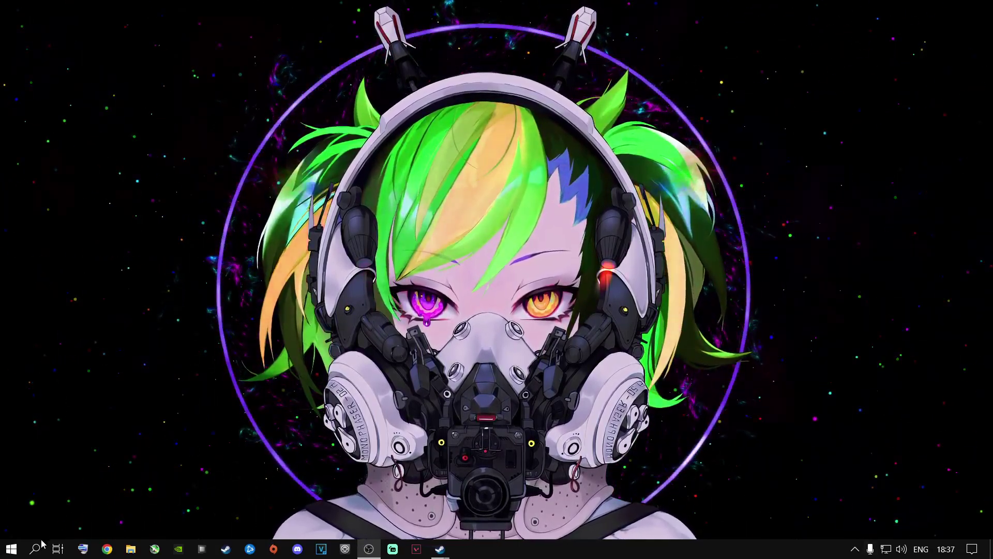
Open Windows Settings and check for new Windows updates under Update & Security
{"action": "key", "text": "super+s"}
{"action": "type", "text": "settings"}
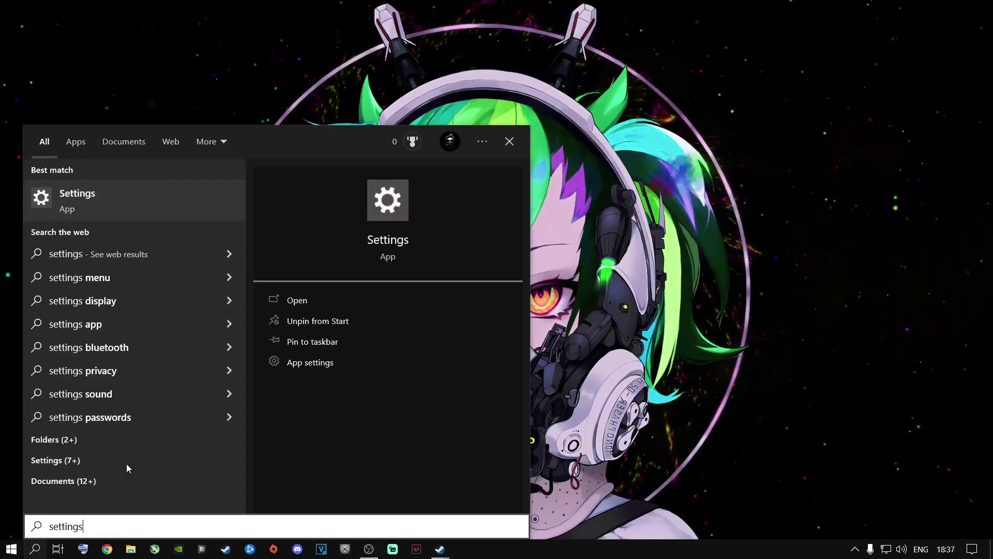
{"action": "key", "text": "Return"}
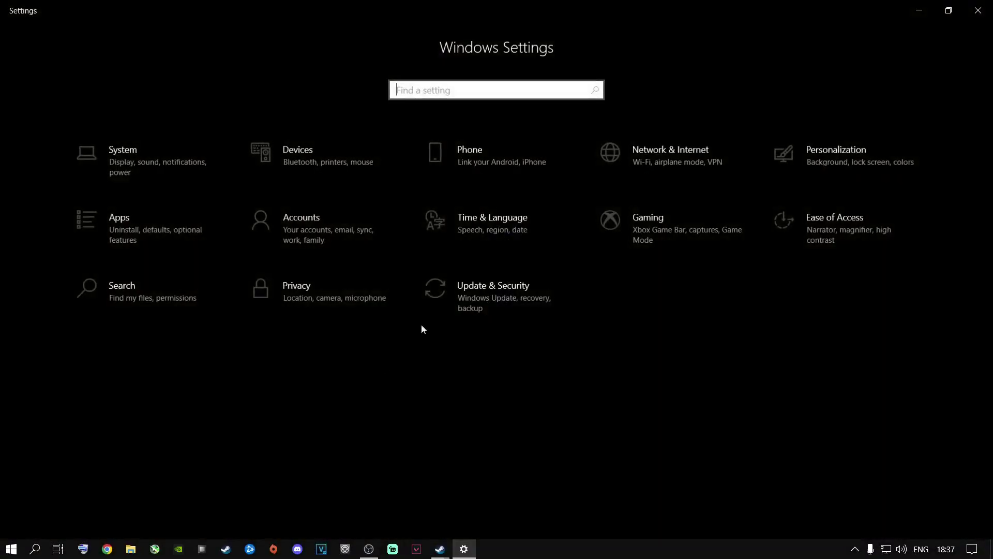
{"action": "left_click", "coordinate": [463, 290]}
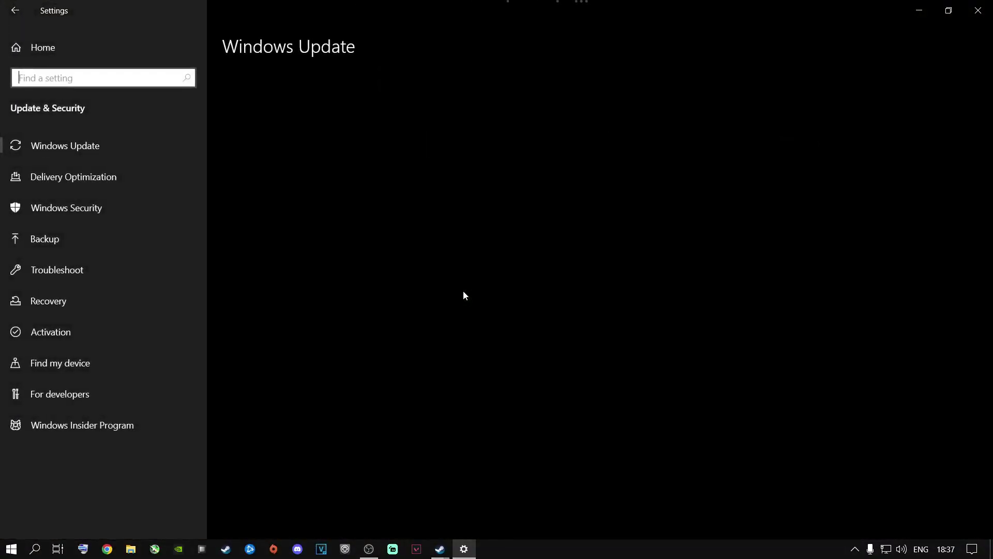
{"action": "left_click", "coordinate": [264, 127]}
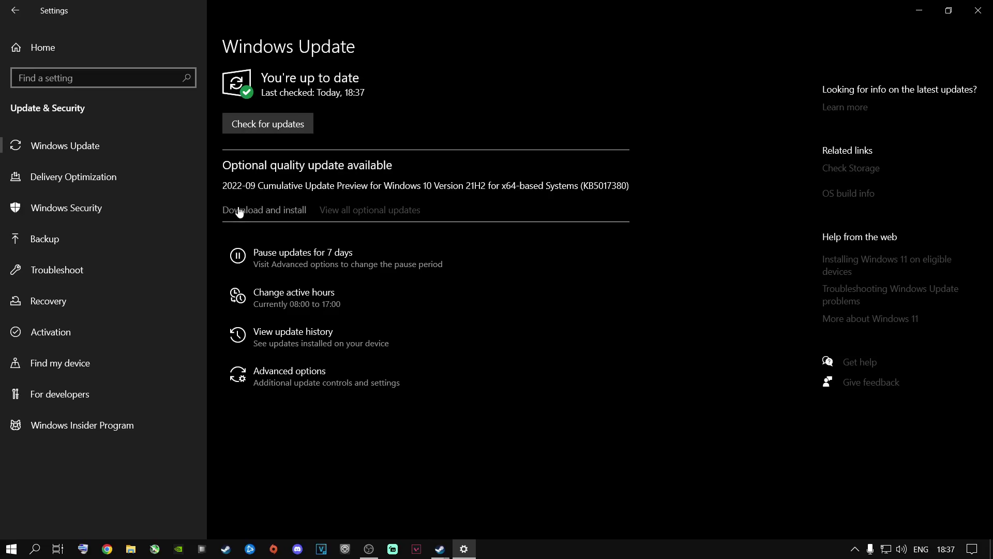
Turn off permission for apps to run in the background in the Privacy settings
{"action": "left_click", "coordinate": [54, 49]}
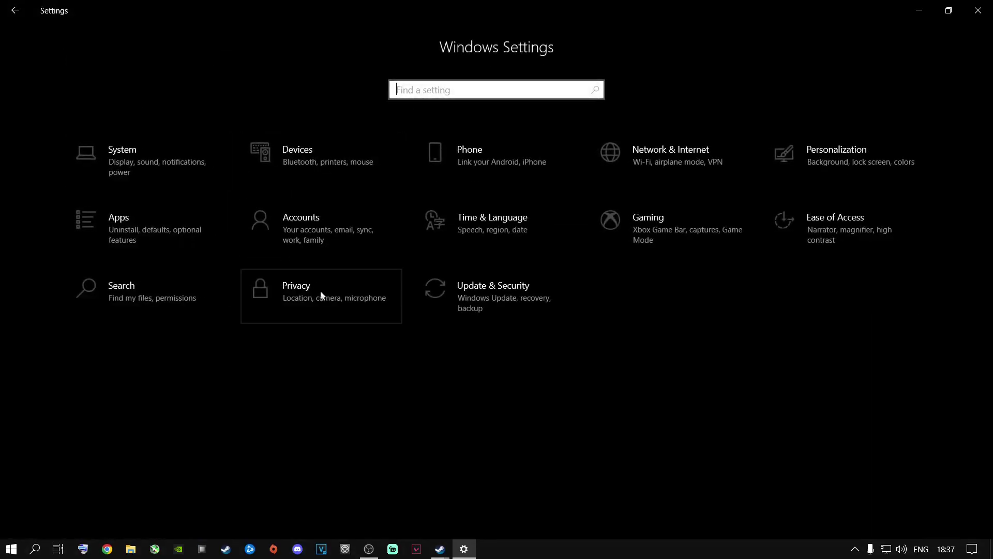
{"action": "left_click", "coordinate": [293, 299]}
{"action": "scroll", "coordinate": [104, 282], "scroll_direction": "down", "scroll_amount": 10}
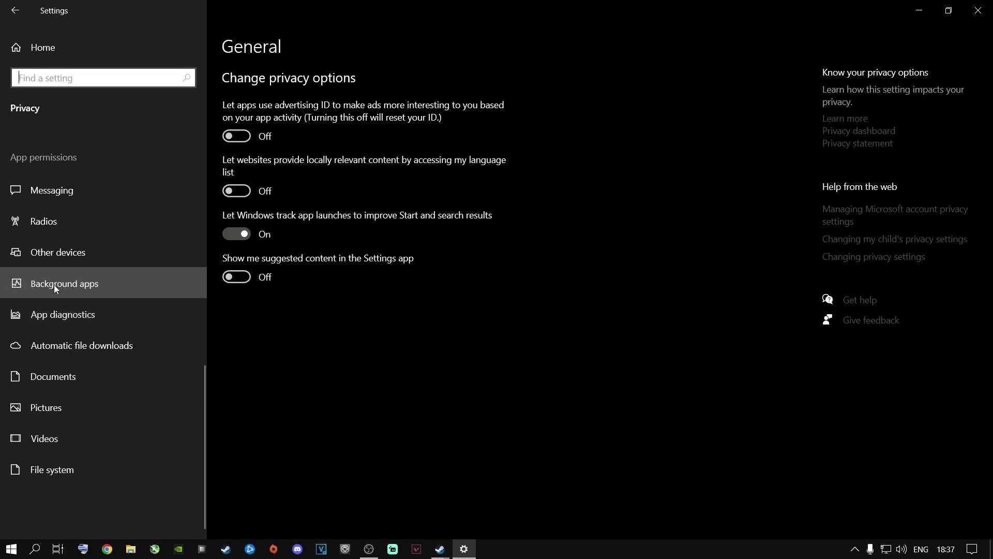
{"action": "left_click", "coordinate": [54, 284]}
{"action": "left_click", "coordinate": [242, 125]}
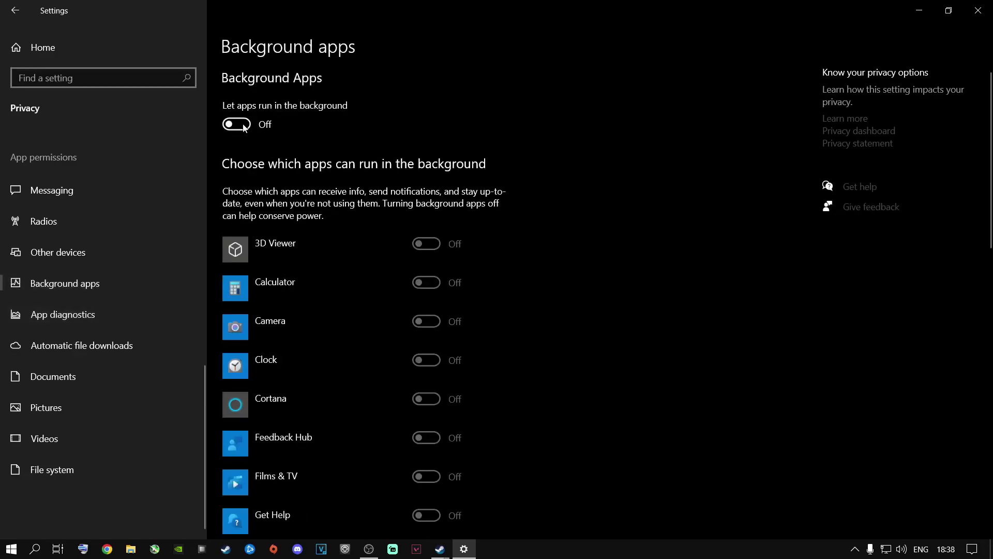
{"action": "left_click", "coordinate": [232, 123]}
{"action": "mouse_move", "coordinate": [985, 137]}
{"action": "left_mouse_down"}
{"action": "mouse_move", "coordinate": [988, 442]}
{"action": "mouse_move", "coordinate": [985, 129]}
{"action": "left_mouse_up"}
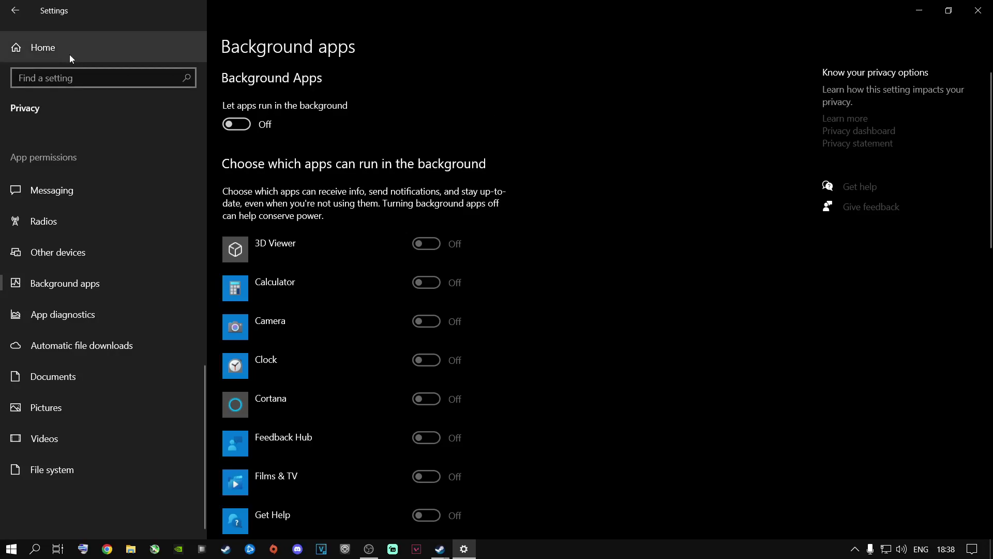
Toggle Game Mode on and back off in the Gaming settings, and open the related Graphics settings
{"action": "left_click", "coordinate": [54, 50]}
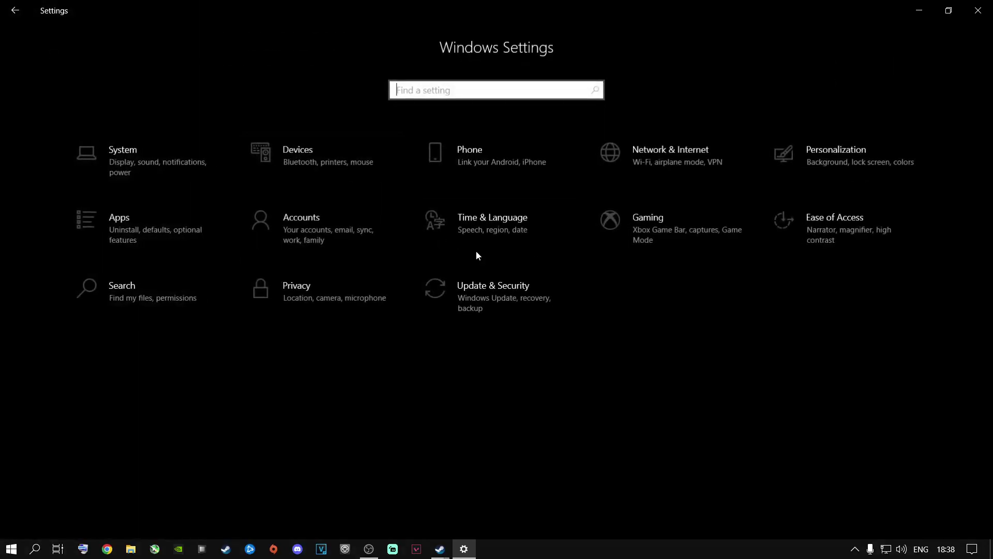
{"action": "left_click", "coordinate": [646, 231]}
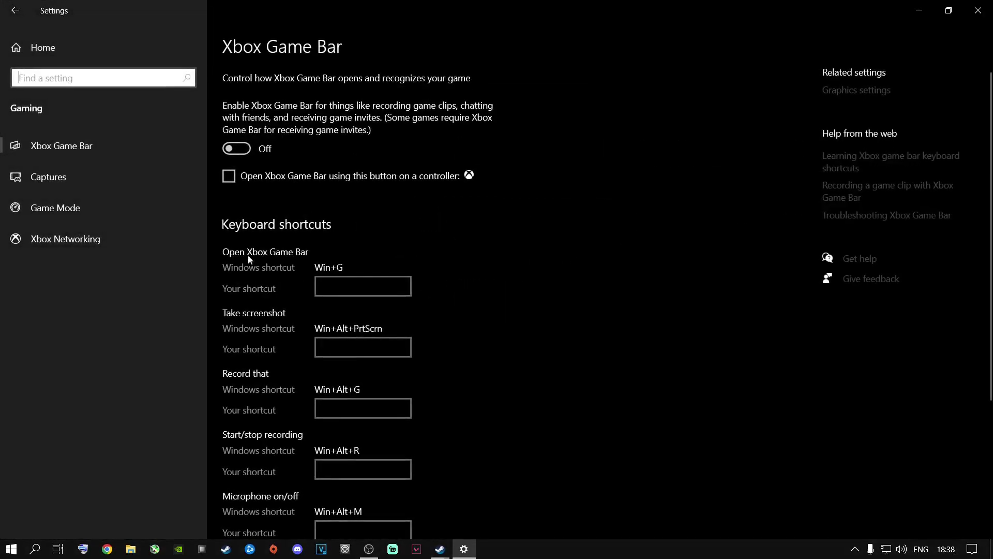
{"action": "left_click", "coordinate": [65, 208]}
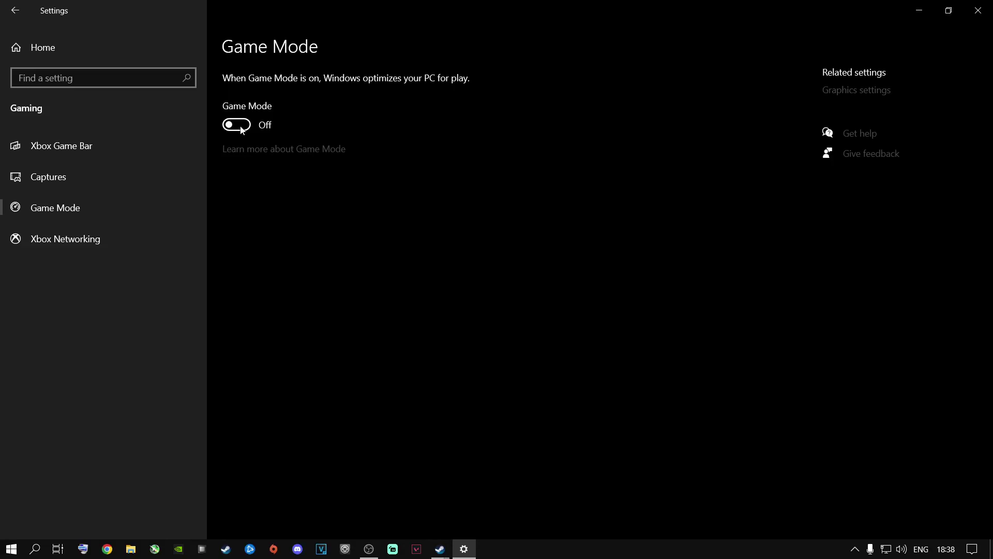
{"action": "left_click", "coordinate": [242, 130]}
{"action": "left_click", "coordinate": [241, 126]}
{"action": "left_click", "coordinate": [233, 125]}
{"action": "left_click", "coordinate": [233, 125]}
{"action": "left_click", "coordinate": [856, 91]}
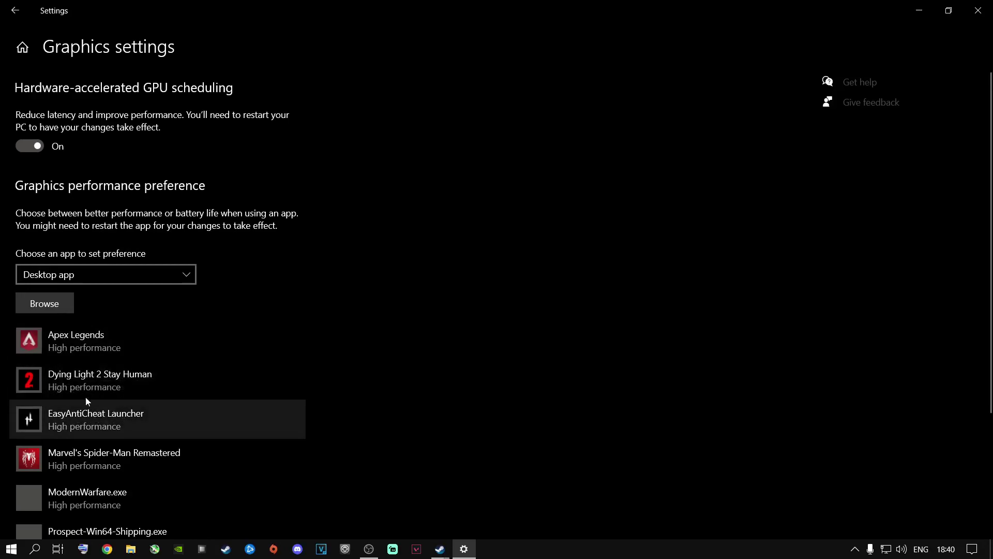
Browse for a desktop app in the Steam Install\steamapps\common folder on the Online Games SSD (E:) drive
{"action": "left_click", "coordinate": [61, 306]}
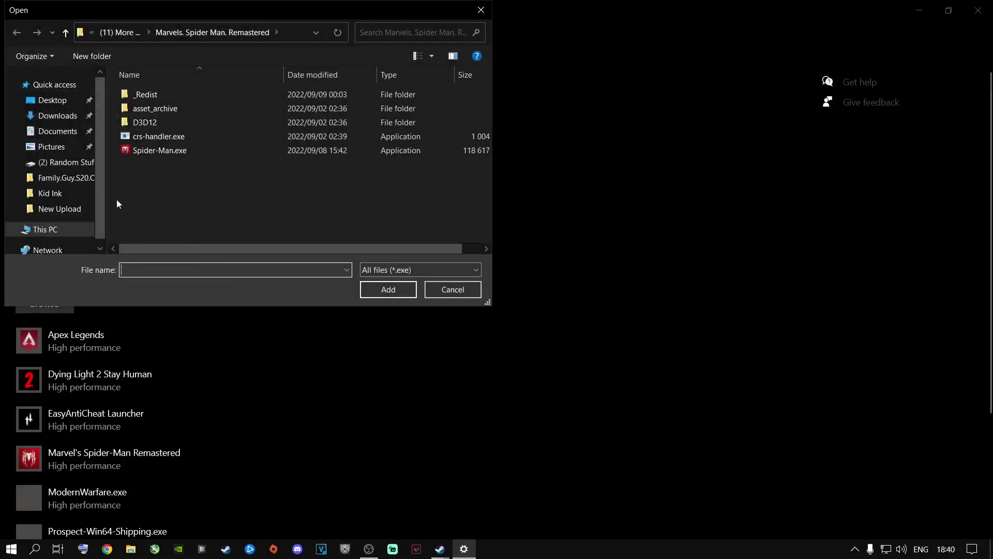
{"action": "left_click", "coordinate": [52, 229]}
{"action": "scroll", "coordinate": [241, 219], "scroll_direction": "down", "scroll_amount": 3}
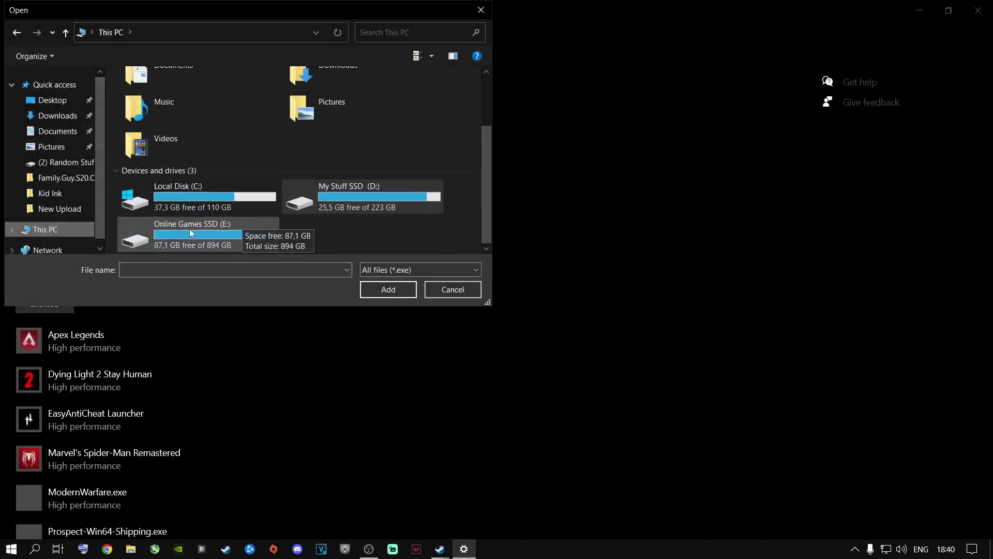
{"action": "double_click", "coordinate": [190, 229]}
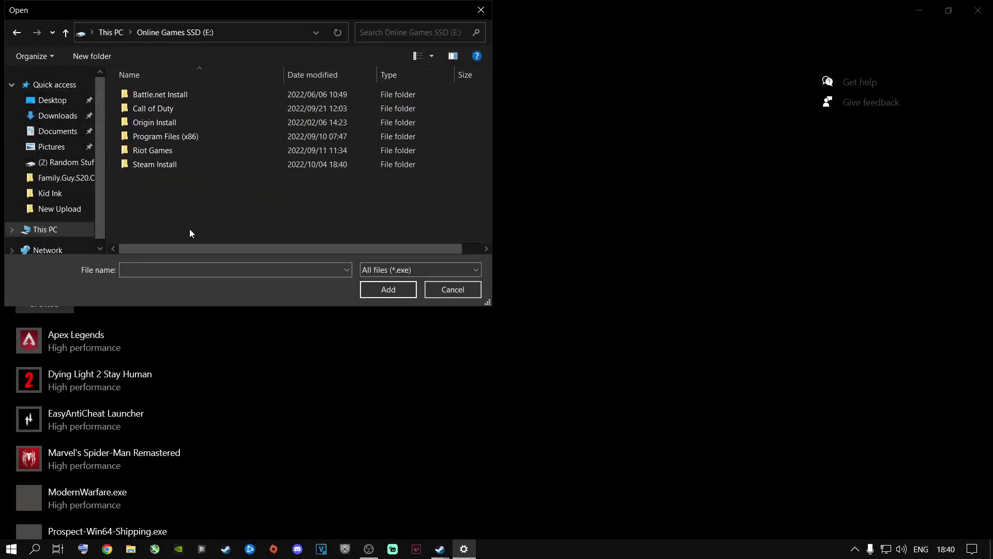
{"action": "double_click", "coordinate": [153, 166]}
{"action": "scroll", "coordinate": [153, 174], "scroll_direction": "down", "scroll_amount": 1}
{"action": "scroll", "coordinate": [153, 176], "scroll_direction": "down", "scroll_amount": 2}
{"action": "double_click", "coordinate": [151, 194]}
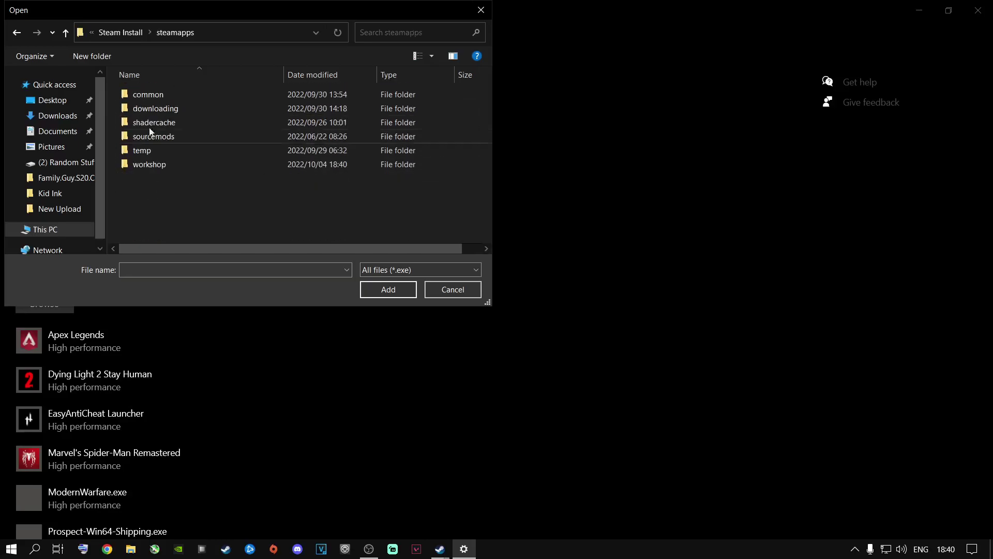
{"action": "double_click", "coordinate": [150, 96]}
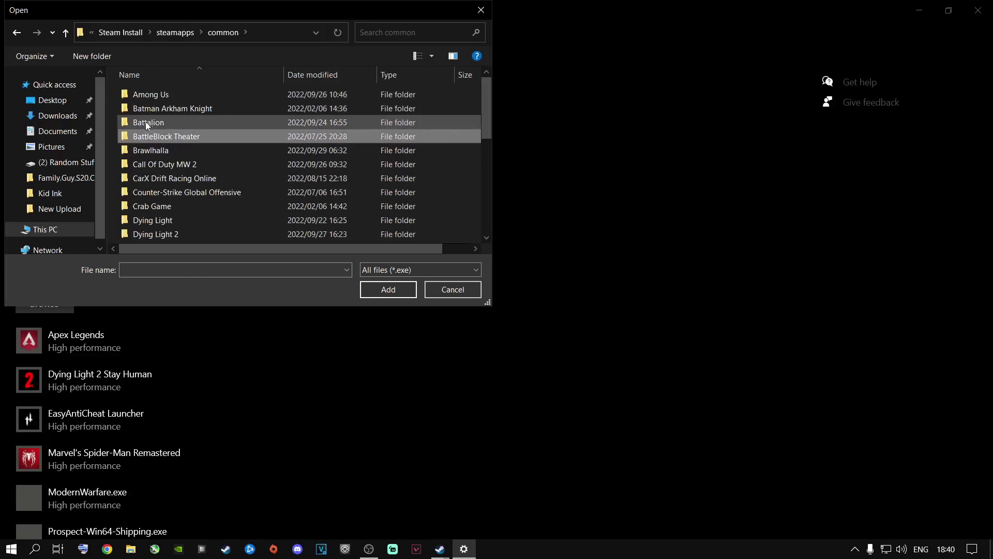
Select hunt.exe in the Hunt Showdown folder and cancel adding it to the graphics preferences
{"action": "scroll", "coordinate": [191, 134], "scroll_direction": "down", "scroll_amount": 5}
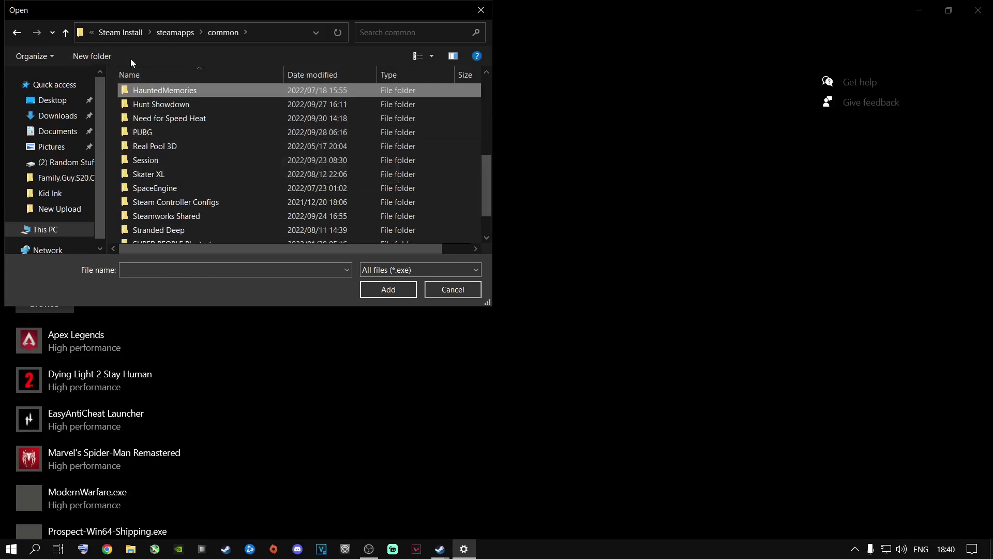
{"action": "left_click", "coordinate": [158, 103]}
{"action": "double_click", "coordinate": [157, 104]}
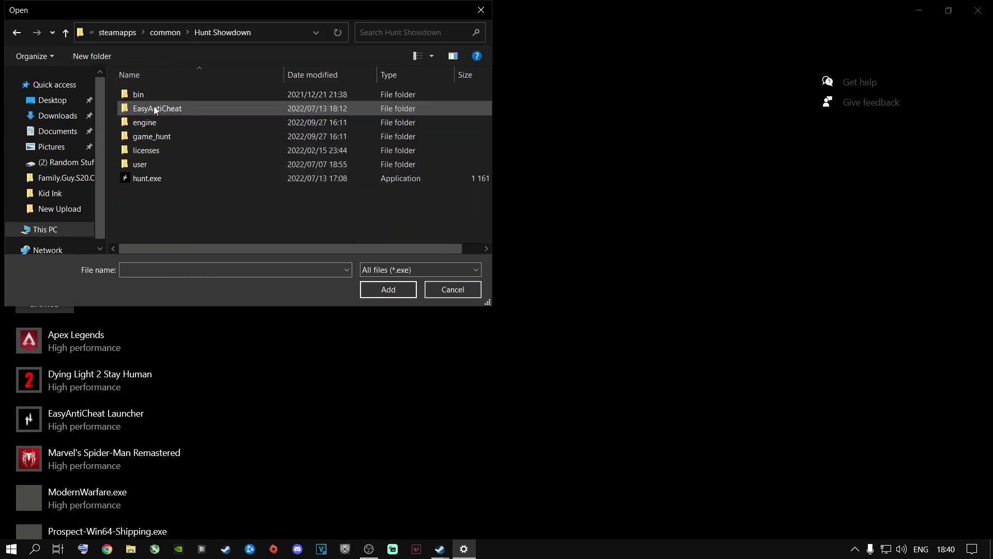
{"action": "left_click", "coordinate": [152, 179]}
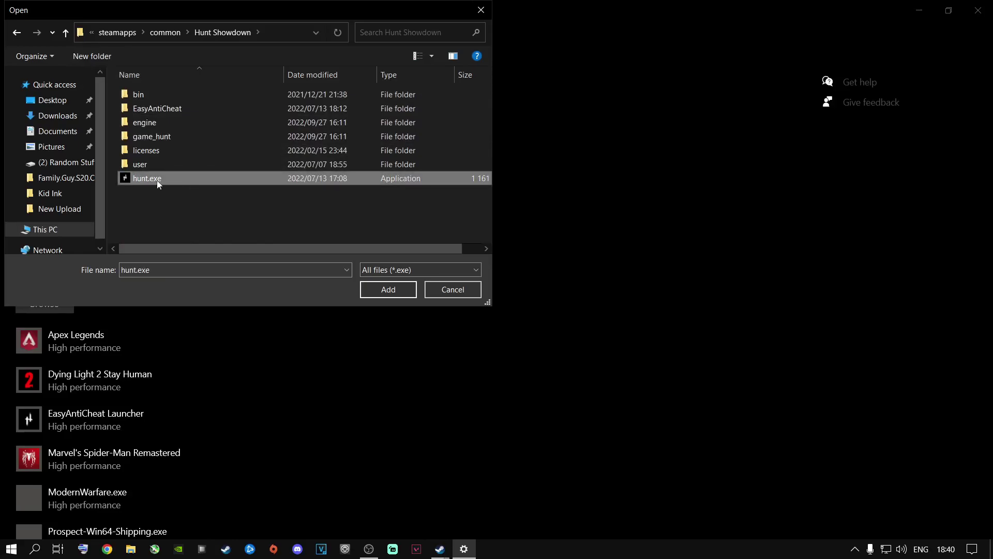
{"action": "left_click", "coordinate": [452, 290]}
Save the High performance graphics preference for the existing EasyAntiCheat Launcher entry and close Windows Settings
{"action": "left_click", "coordinate": [78, 427]}
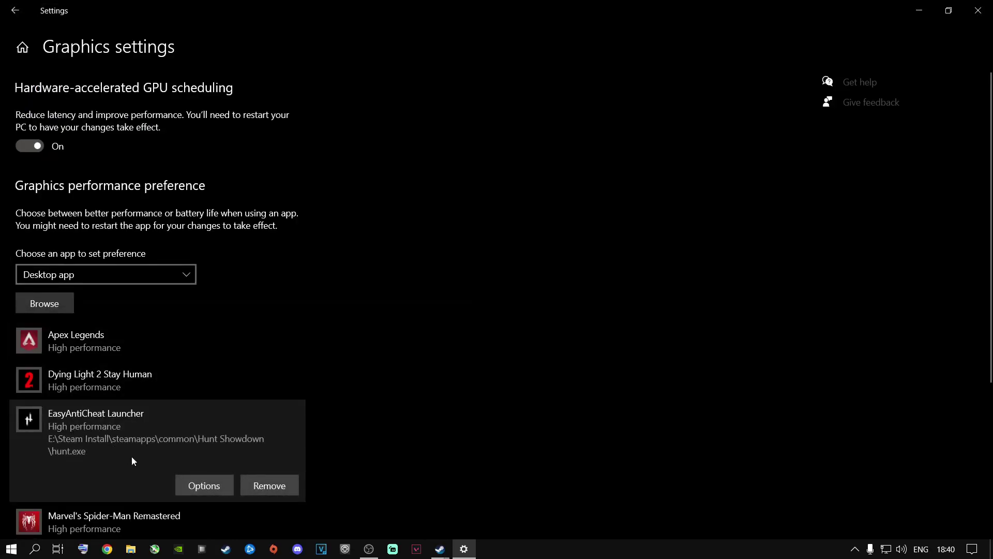
{"action": "left_click", "coordinate": [202, 484]}
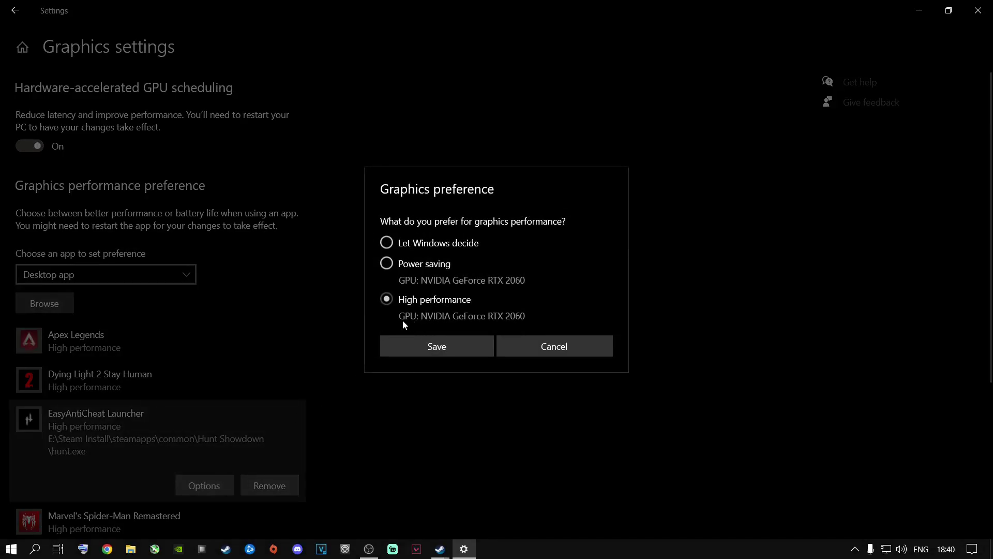
{"action": "left_click", "coordinate": [436, 346]}
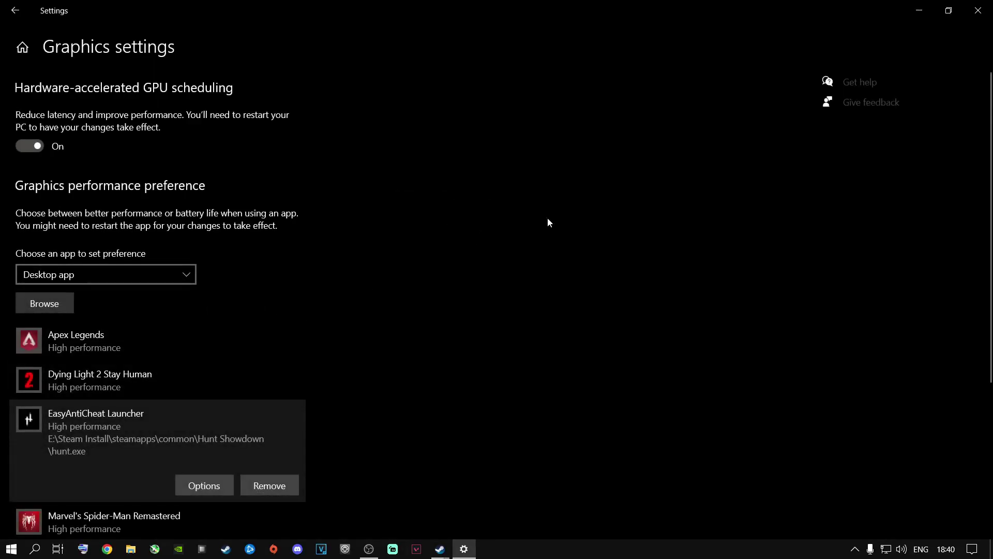
{"action": "left_click", "coordinate": [978, 11]}
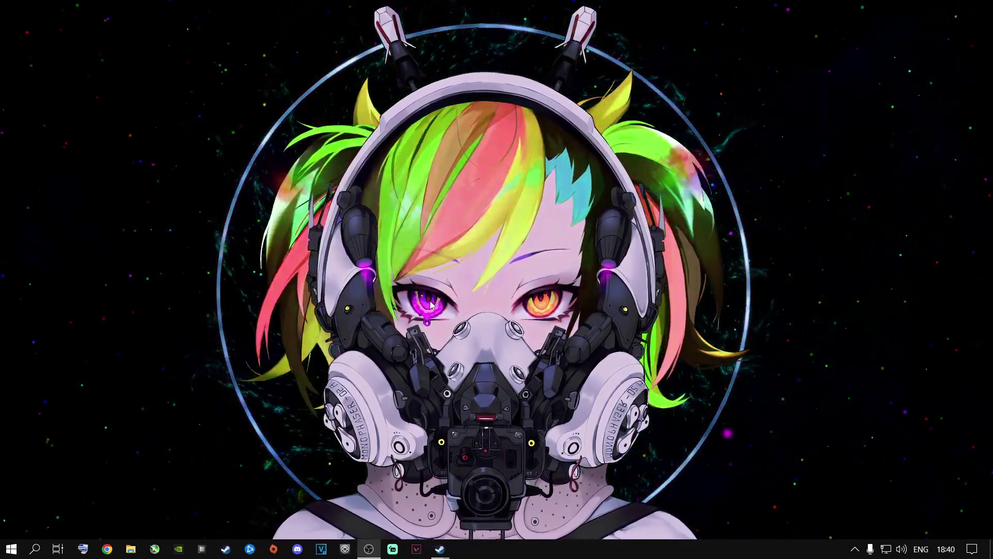
Open the NVIDIA Control Panel from the desktop and show the Adjust image settings with preview page
{"action": "right_click", "coordinate": [431, 304]}
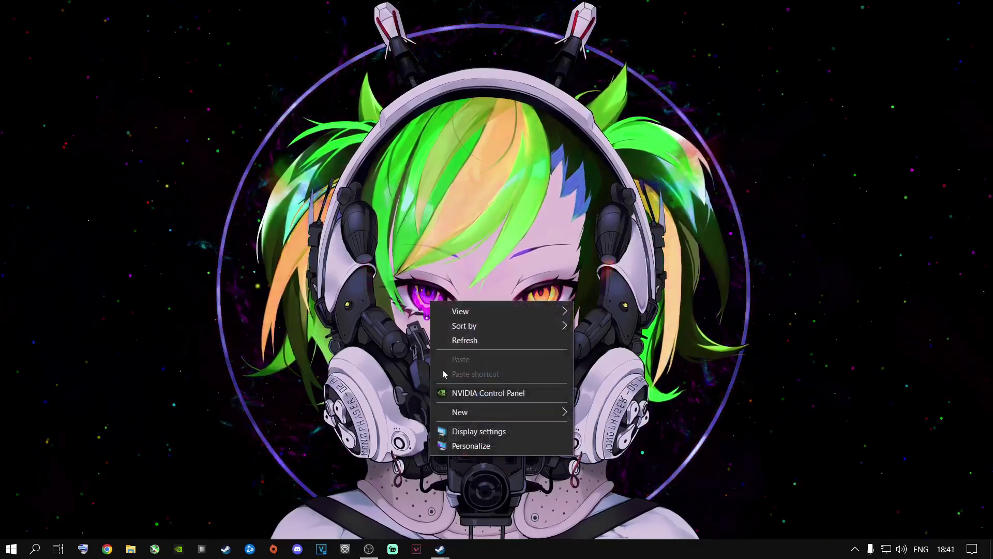
{"action": "left_click", "coordinate": [461, 394]}
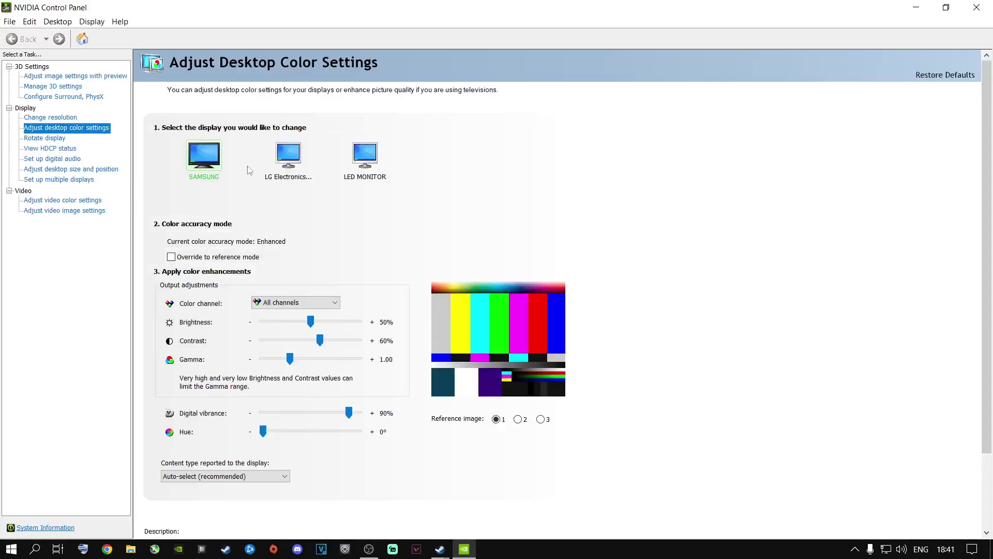
{"action": "left_click", "coordinate": [54, 78]}
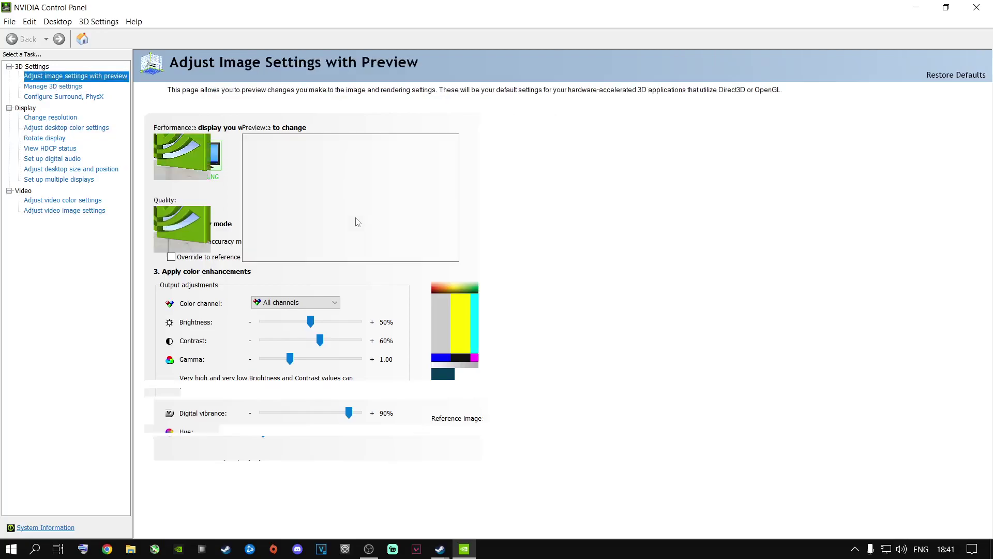
{"action": "mouse_move", "coordinate": [262, 302]}
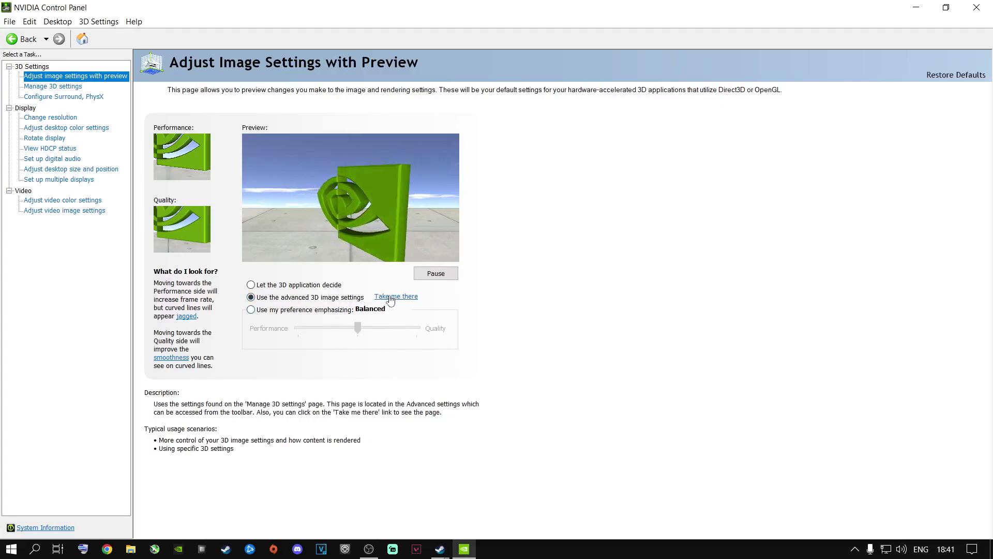
Set the OpenGL rendering GPU to NVIDIA GeForce RTX 2060 in the global settings of Manage 3D Settings
{"action": "left_click", "coordinate": [48, 88]}
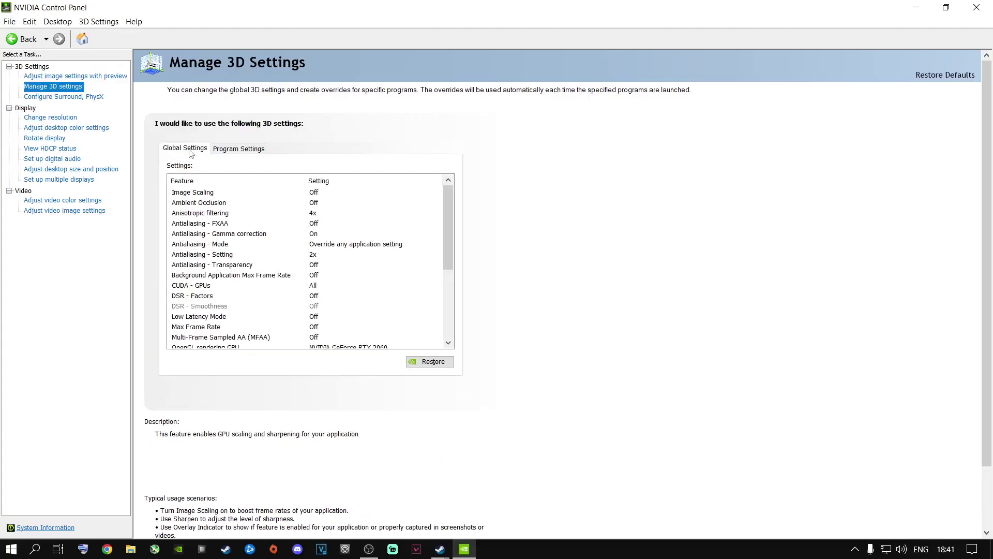
{"action": "left_click", "coordinate": [228, 149]}
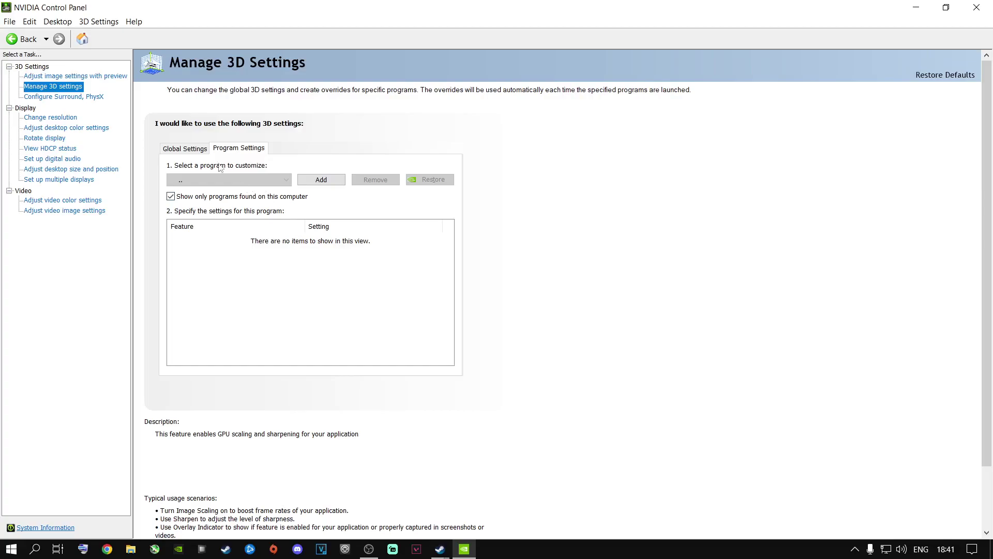
{"action": "left_click", "coordinate": [199, 151]}
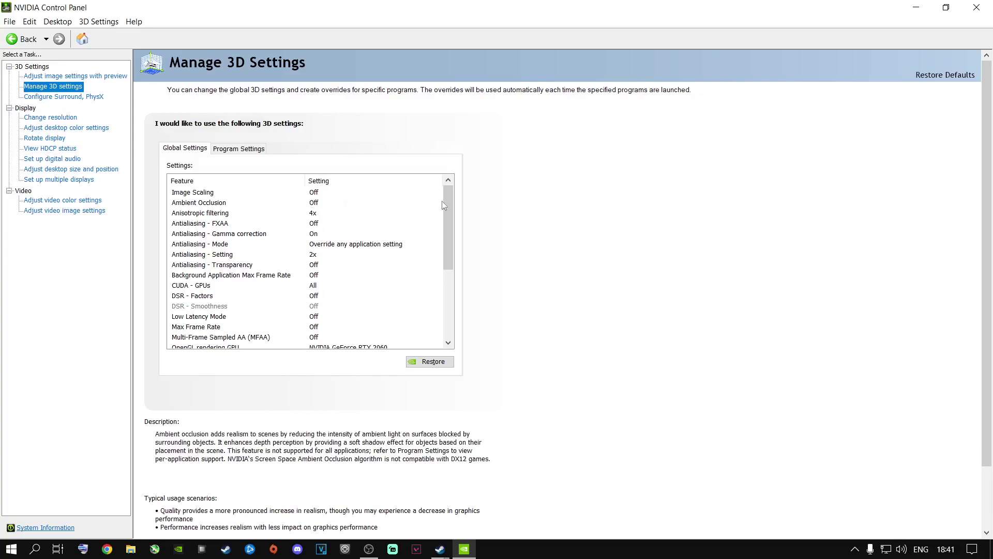
{"action": "left_click_drag", "start_coordinate": [448, 199], "coordinate": [448, 283]}
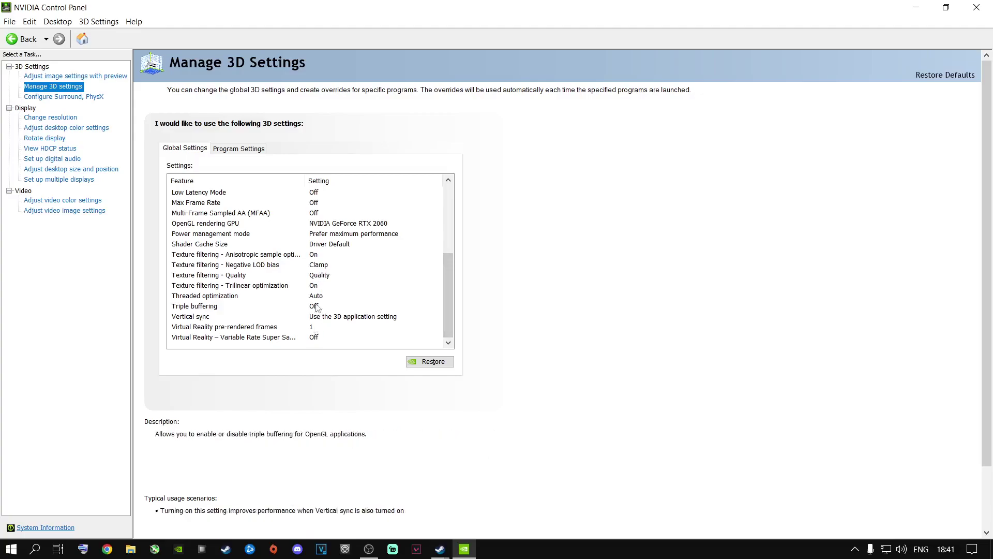
{"action": "scroll", "coordinate": [321, 262], "scroll_direction": "up", "scroll_amount": 1}
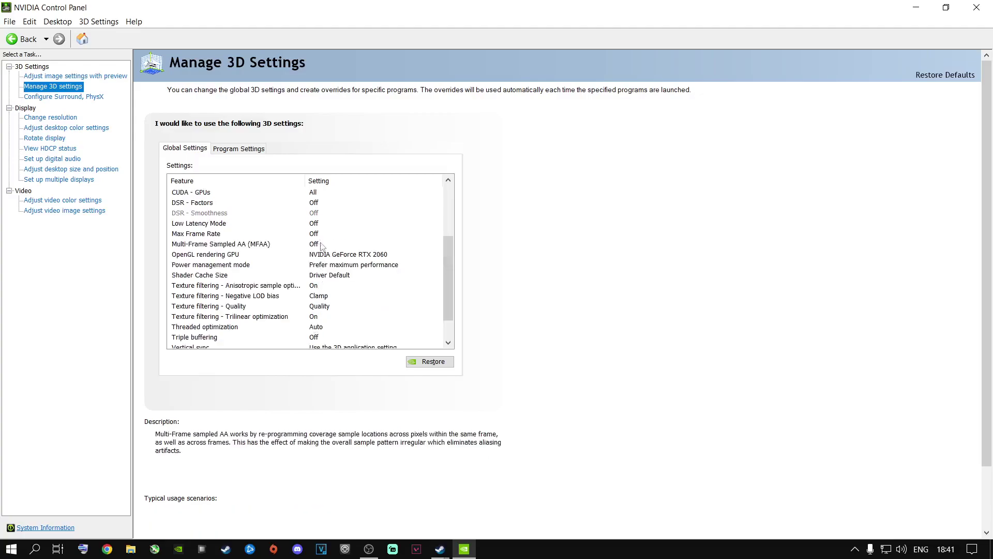
{"action": "scroll", "coordinate": [322, 235], "scroll_direction": "up", "scroll_amount": 1}
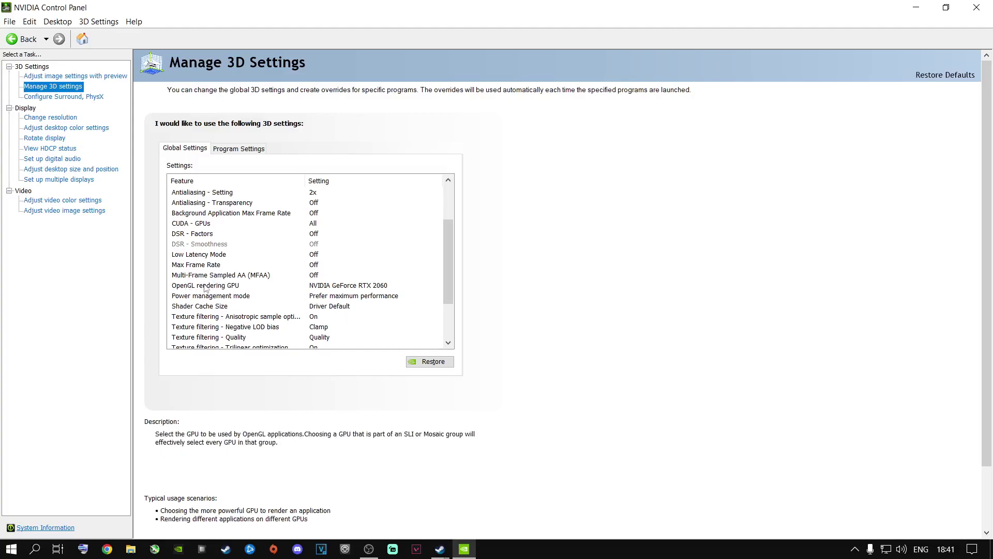
{"action": "left_click", "coordinate": [332, 288]}
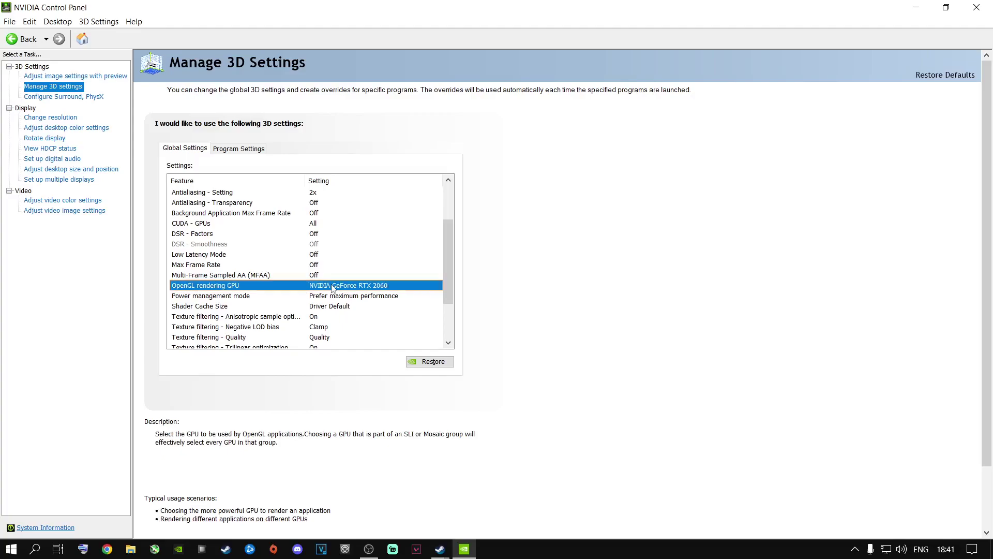
{"action": "left_click", "coordinate": [332, 287]}
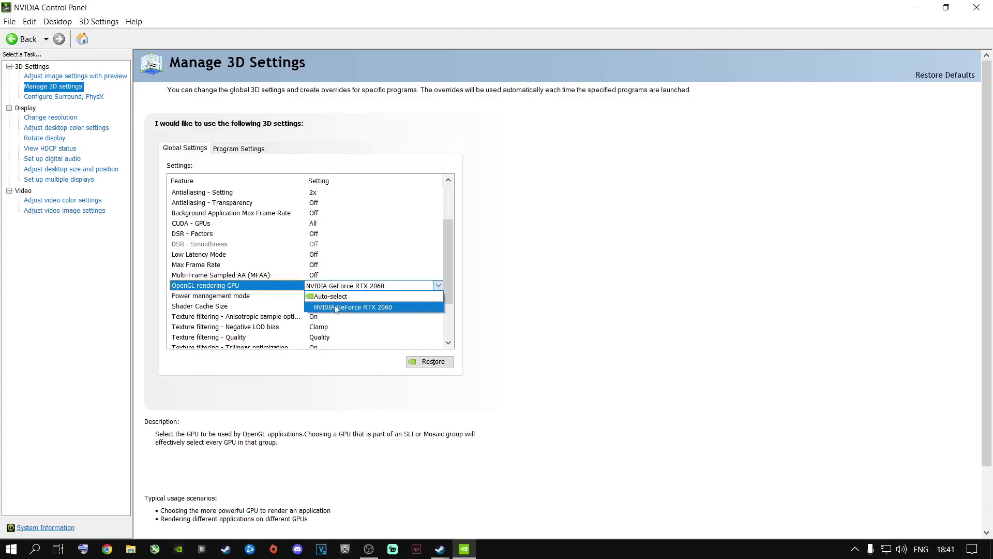
{"action": "left_click", "coordinate": [337, 308]}
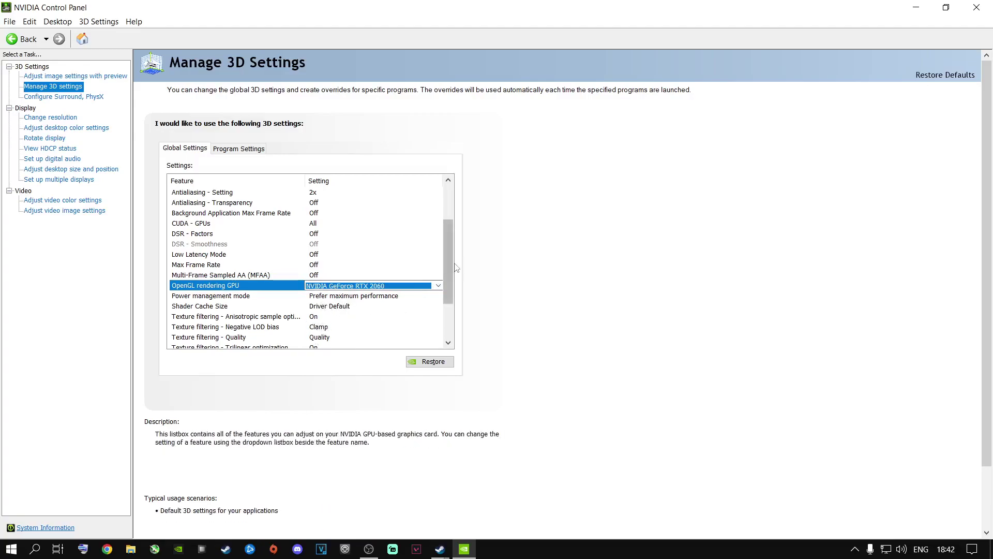
View the available options for Texture filtering - Quality in the global 3D settings and dismiss the list without choosing one
{"action": "scroll", "coordinate": [448, 269], "scroll_direction": "down", "scroll_amount": 2}
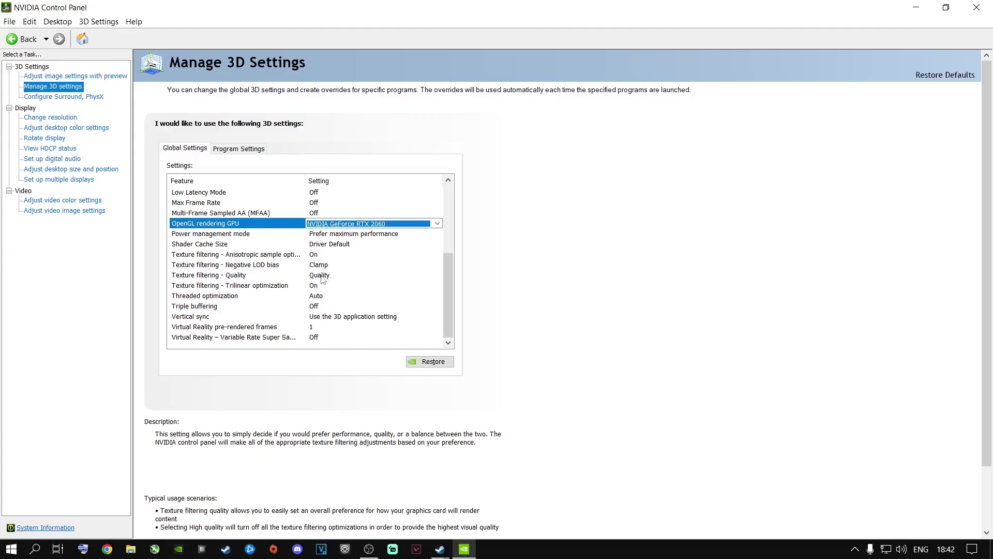
{"action": "left_click", "coordinate": [322, 277]}
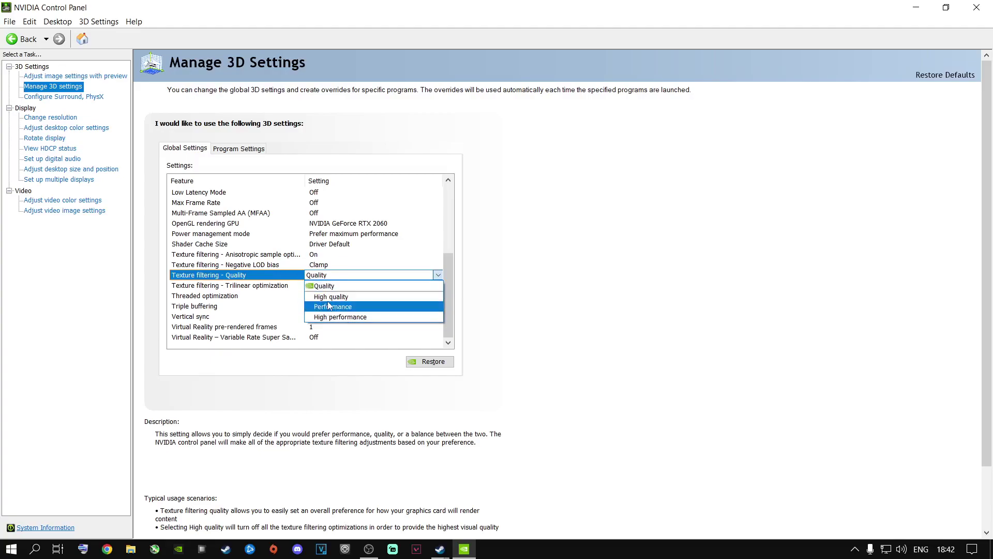
{"action": "left_click", "coordinate": [507, 274]}
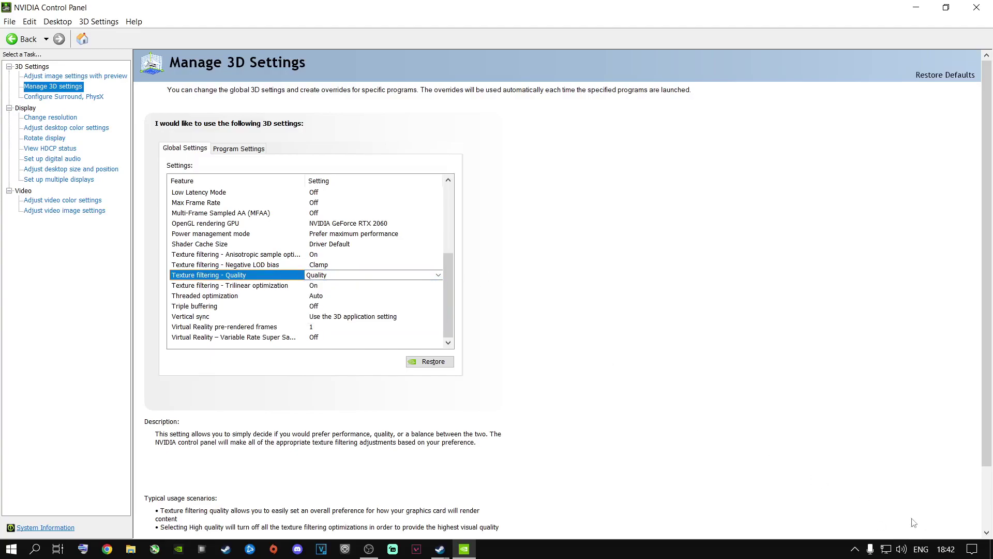
In the desktop color settings, preview with reference image 3 and apply a digital vibrance of 85% for the SAMSUNG display
{"action": "left_click", "coordinate": [54, 130]}
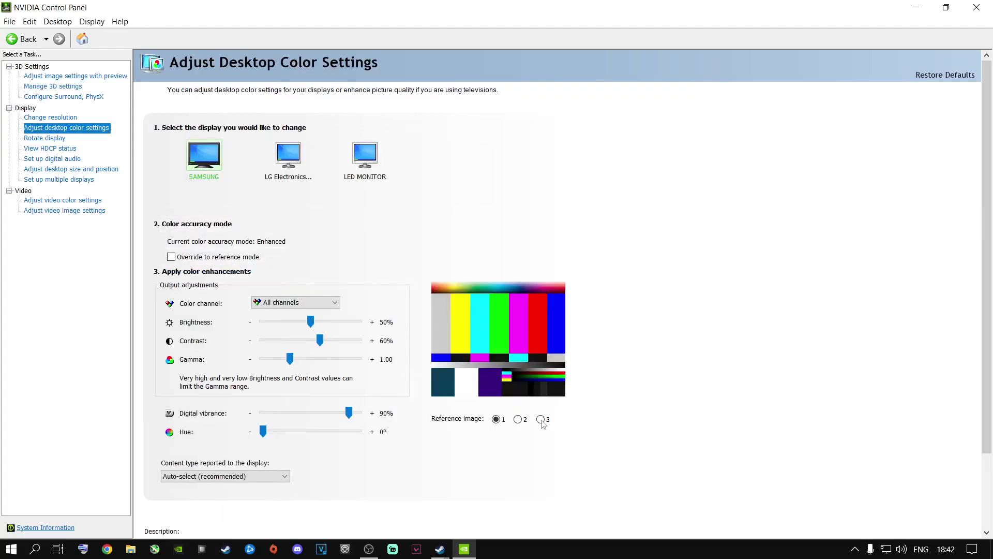
{"action": "left_click", "coordinate": [540, 419]}
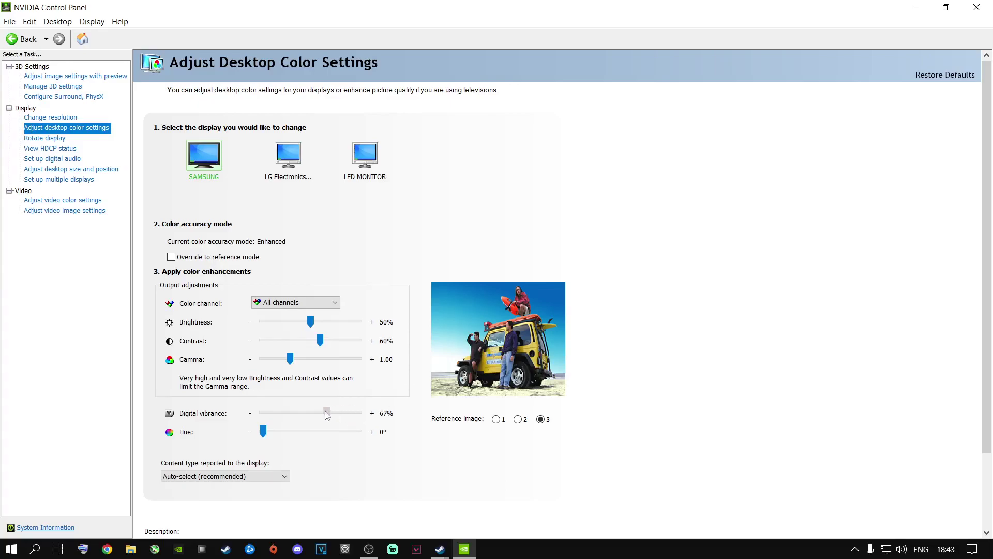
{"action": "left_click_drag", "start_coordinate": [266, 413], "coordinate": [266, 412]}
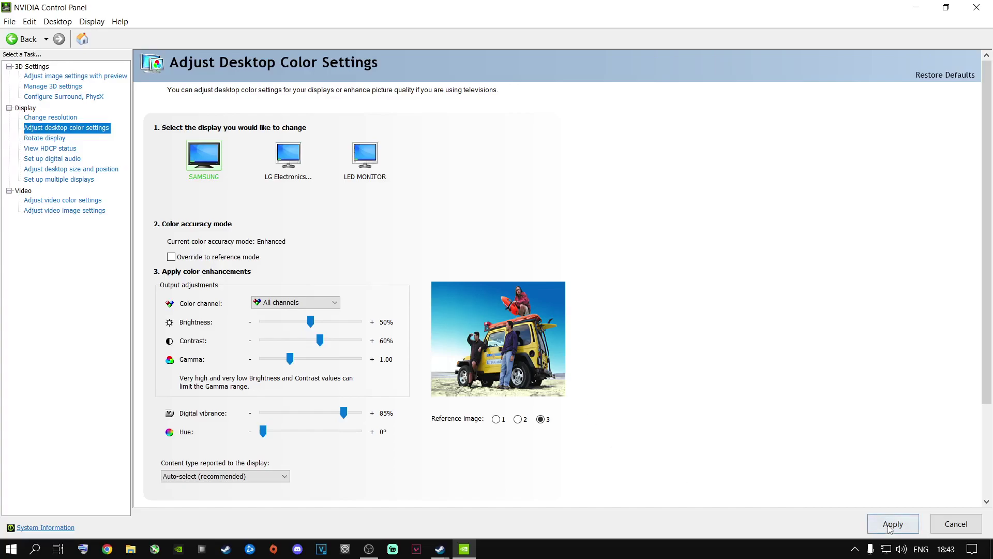
Select NVIDIA GeForce RTX 2060 as the PhysX processor and close the NVIDIA Control Panel
{"action": "left_click", "coordinate": [55, 96]}
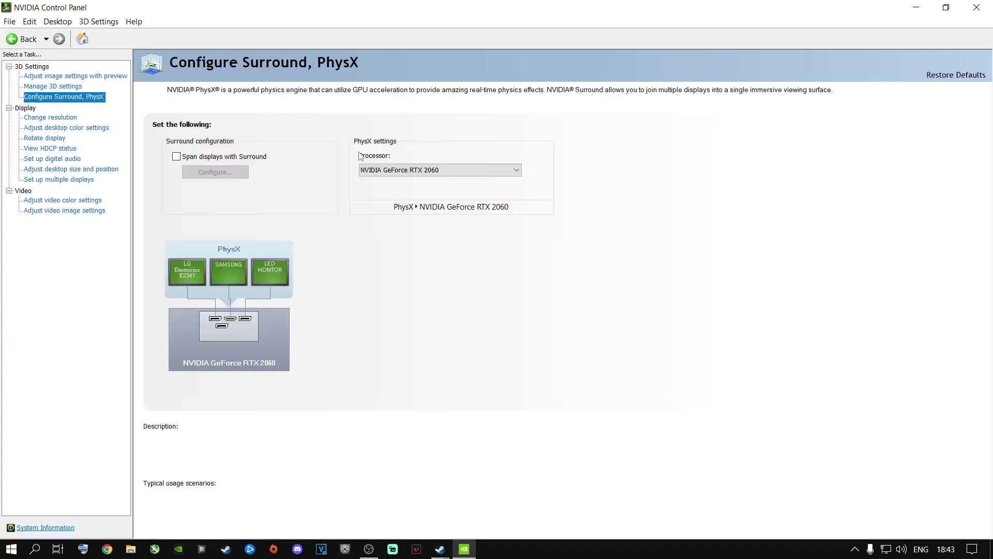
{"action": "left_click", "coordinate": [411, 172]}
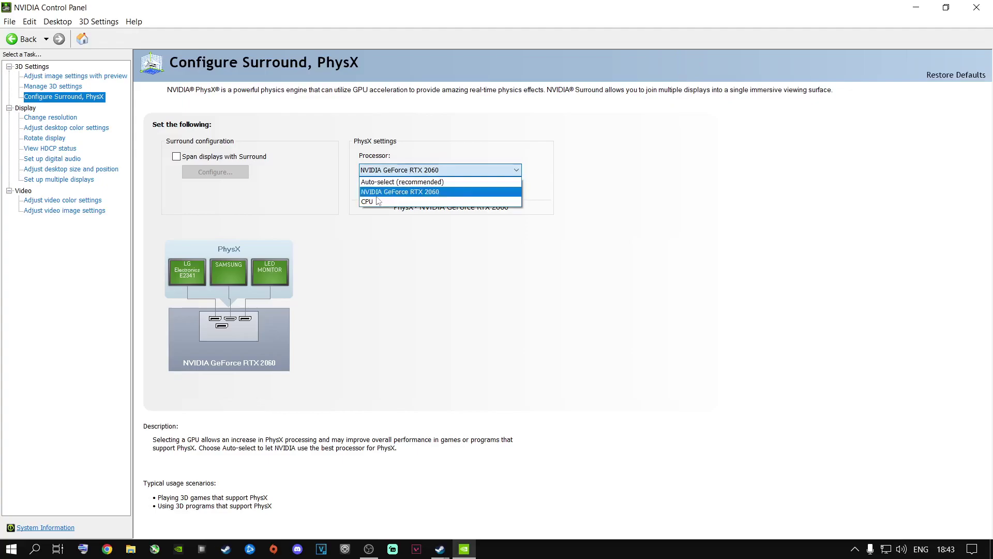
{"action": "left_click", "coordinate": [391, 191]}
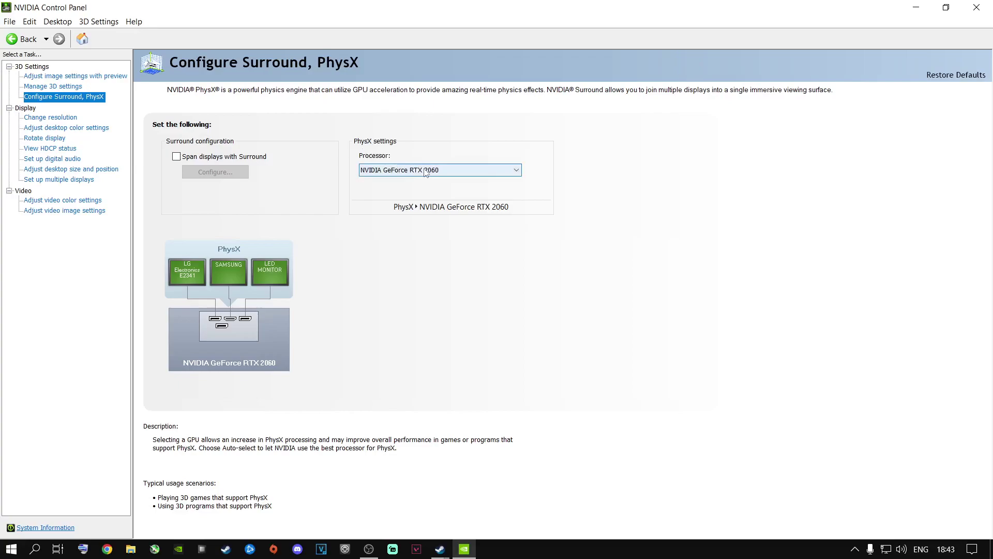
{"action": "left_click", "coordinate": [977, 8]}
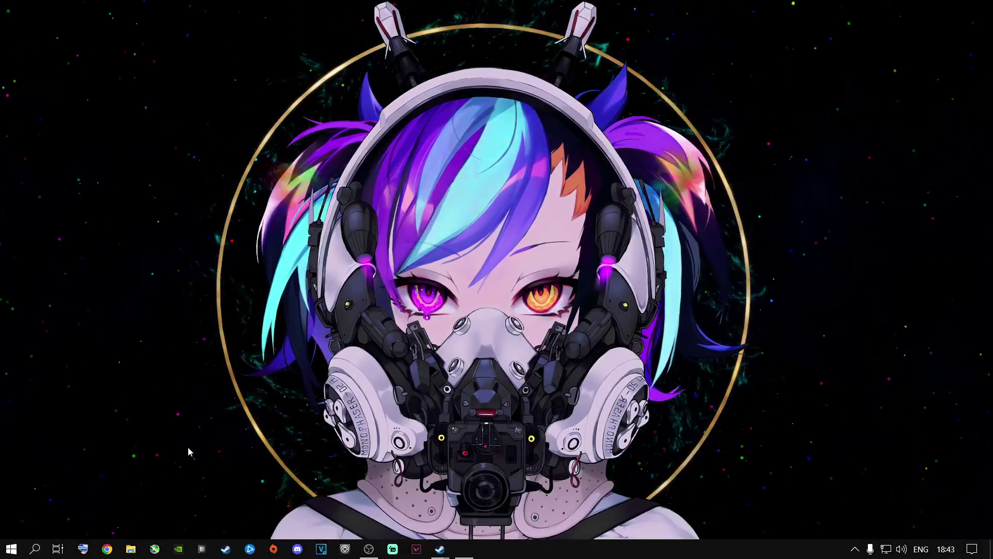
Open the user's temporary files folder by running %temp% from the Run dialog
{"action": "key", "text": "super+r"}
{"action": "key", "text": "BackSpace"}
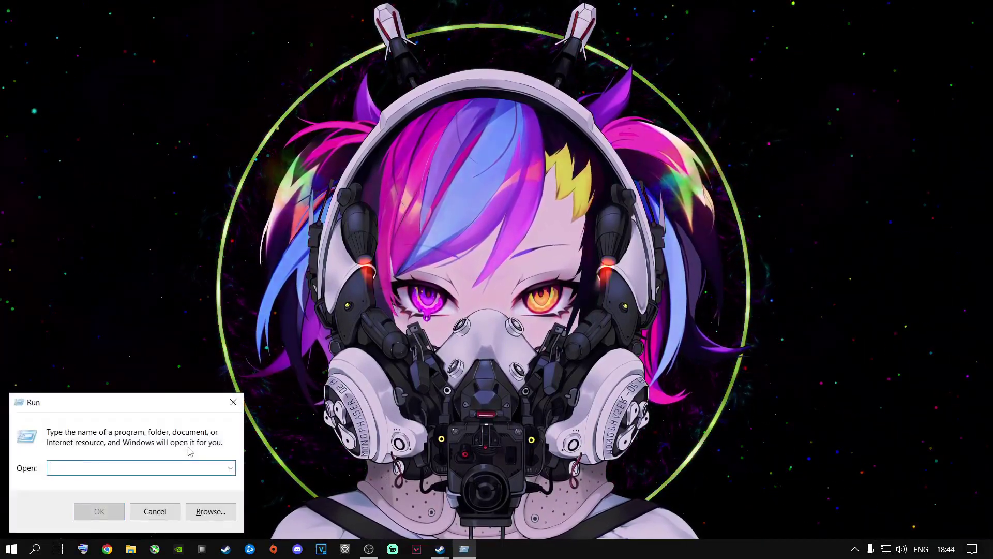
{"action": "type", "text": "%"}
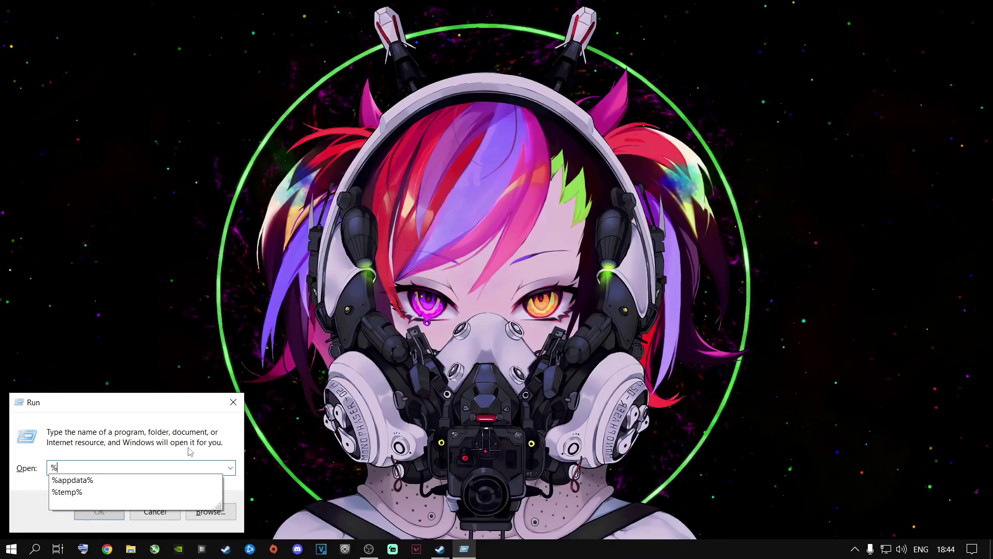
{"action": "type", "text": "temp%"}
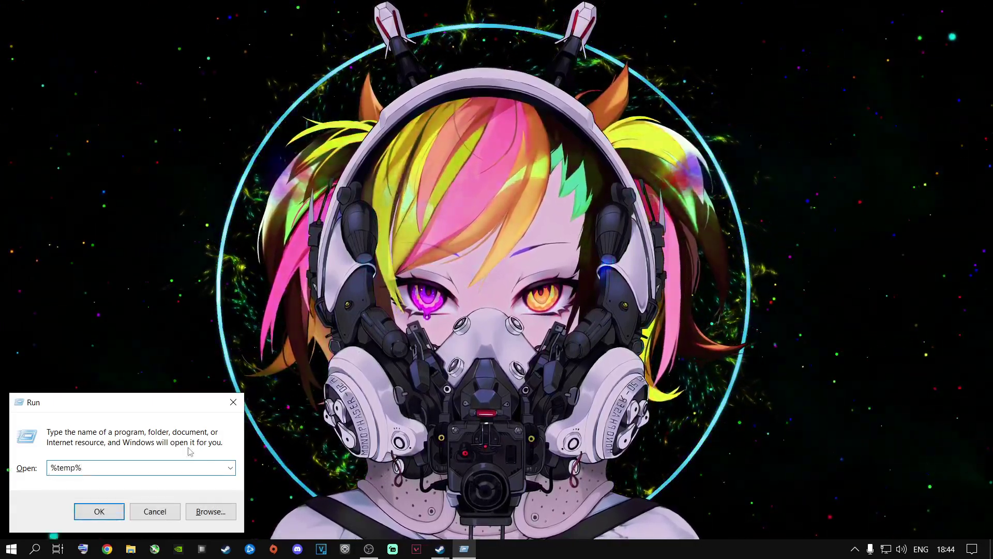
{"action": "key", "text": "Return"}
Delete all items in the AppData\Local\Temp folder and close the File Explorer window
{"action": "left_click", "coordinate": [182, 270]}
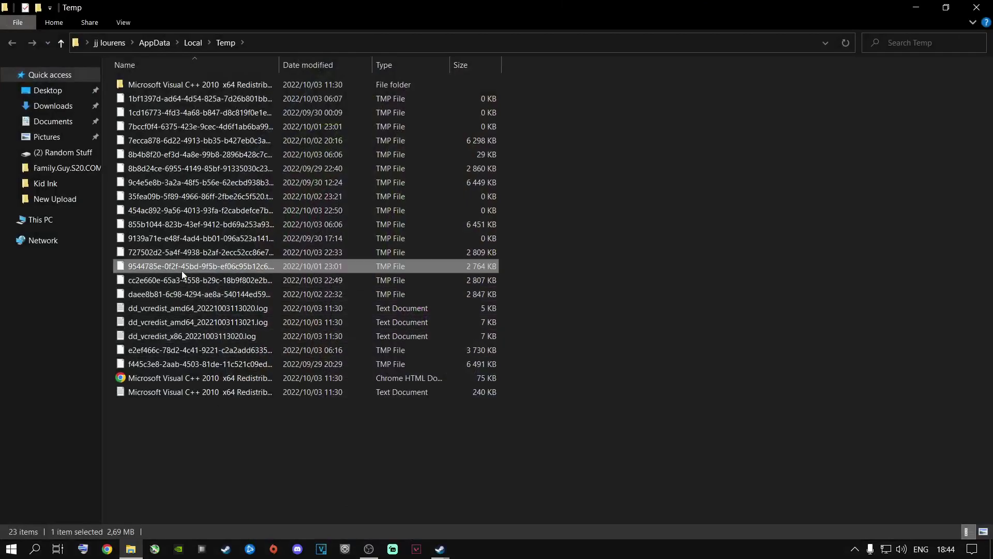
{"action": "key", "text": "ctrl+a"}
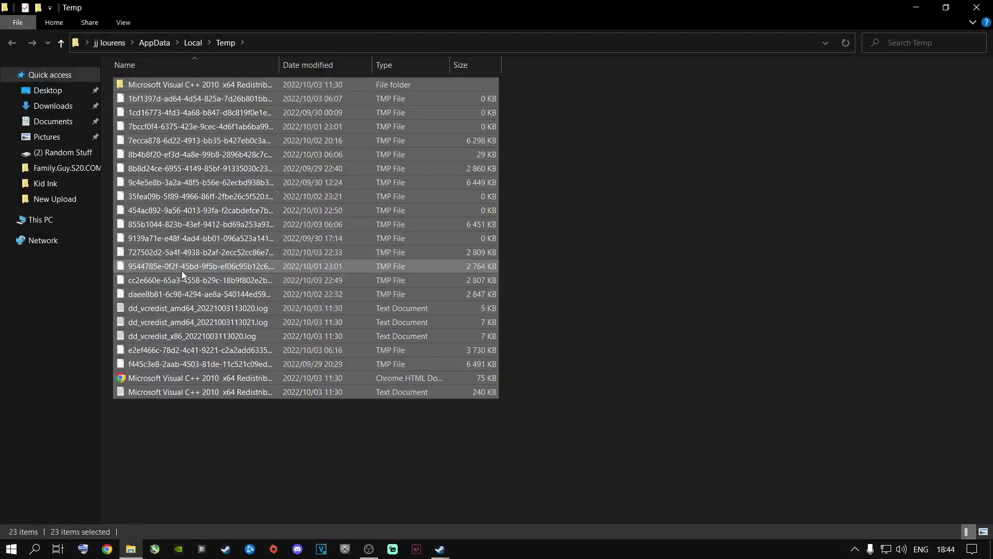
{"action": "key", "text": "Delete"}
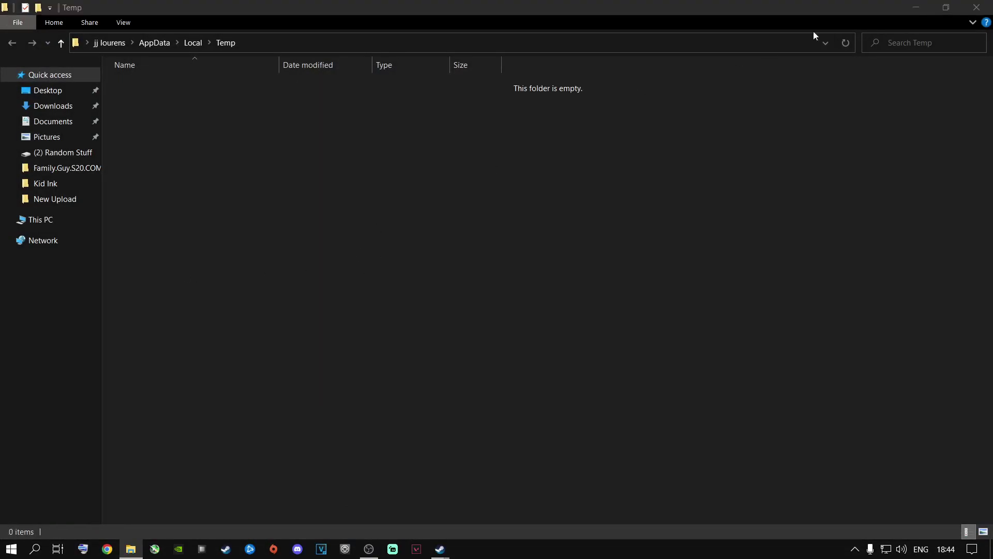
{"action": "left_click", "coordinate": [976, 7]}
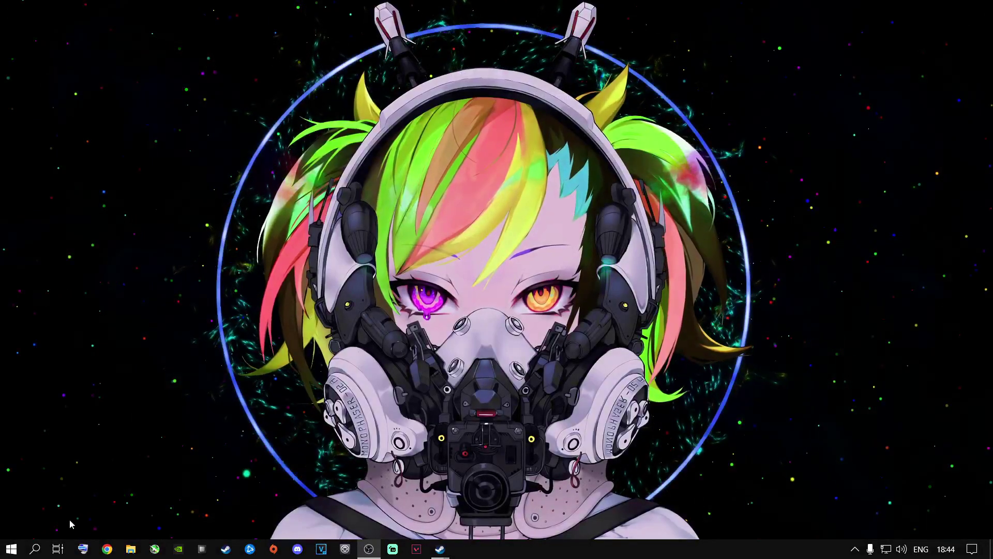
{"action": "key", "text": "super+r"}
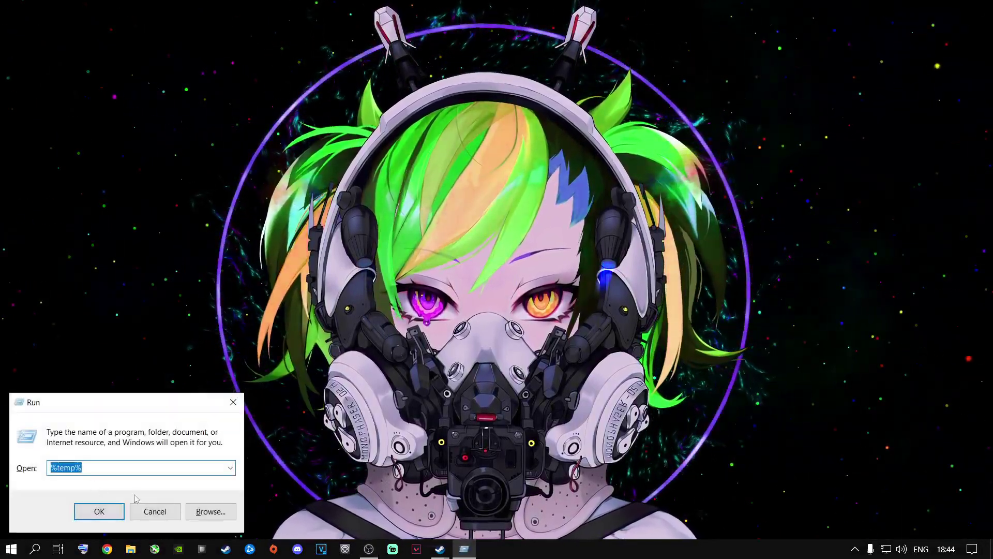
{"action": "left_click", "coordinate": [233, 402]}
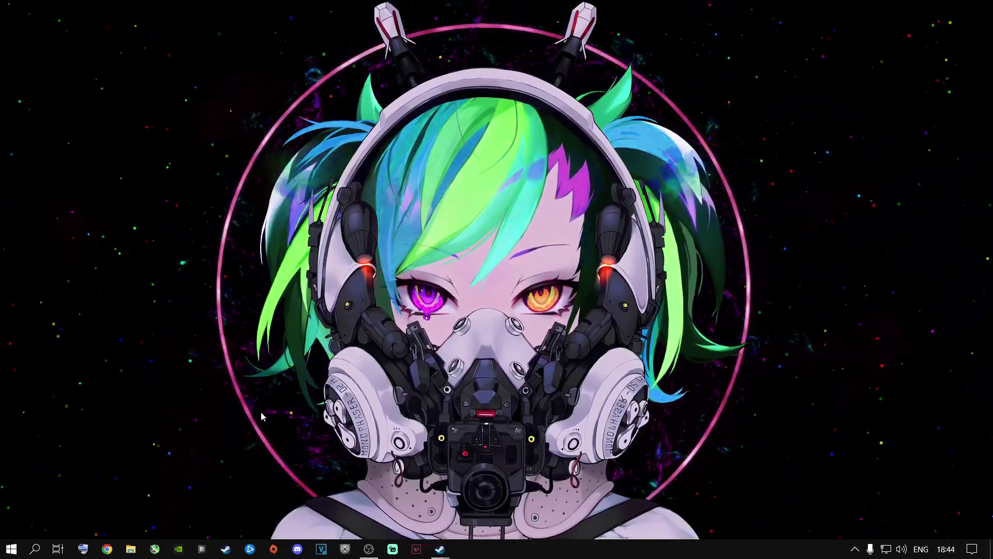
{"action": "key", "text": "super+r"}
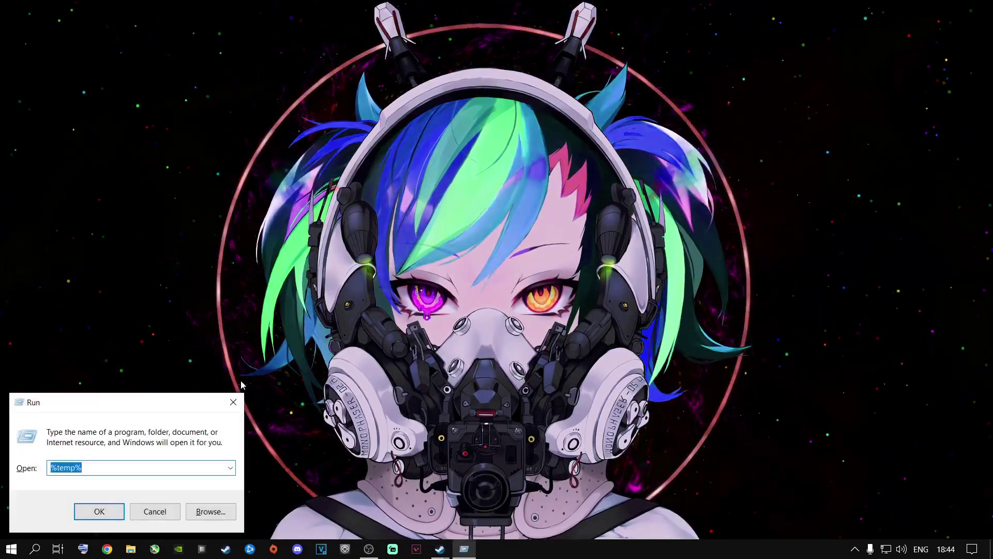
{"action": "left_click", "coordinate": [233, 402]}
Find the Run dialog through Windows search and run temp to open the Windows\Temp folder
{"action": "left_click", "coordinate": [35, 548]}
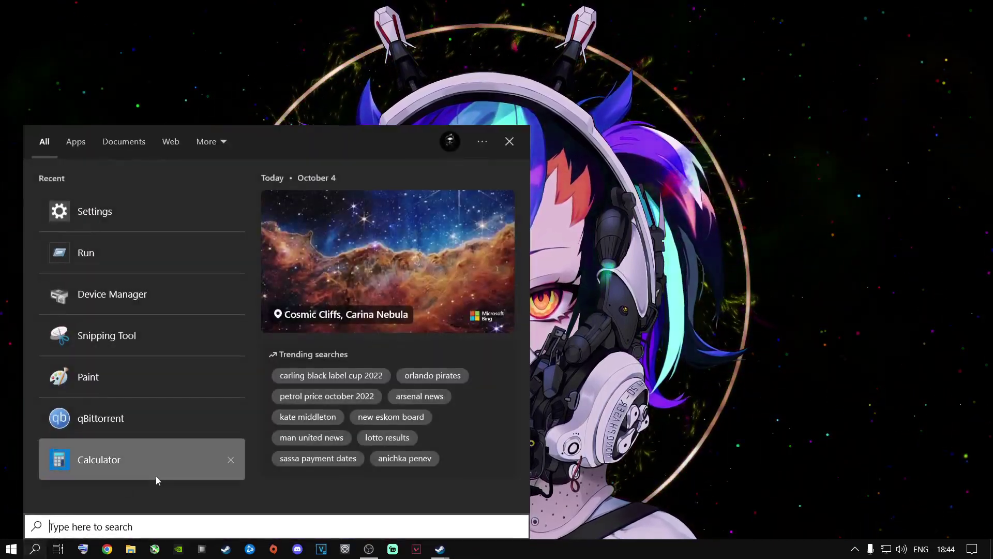
{"action": "type", "text": "run"}
{"action": "key", "text": "Return"}
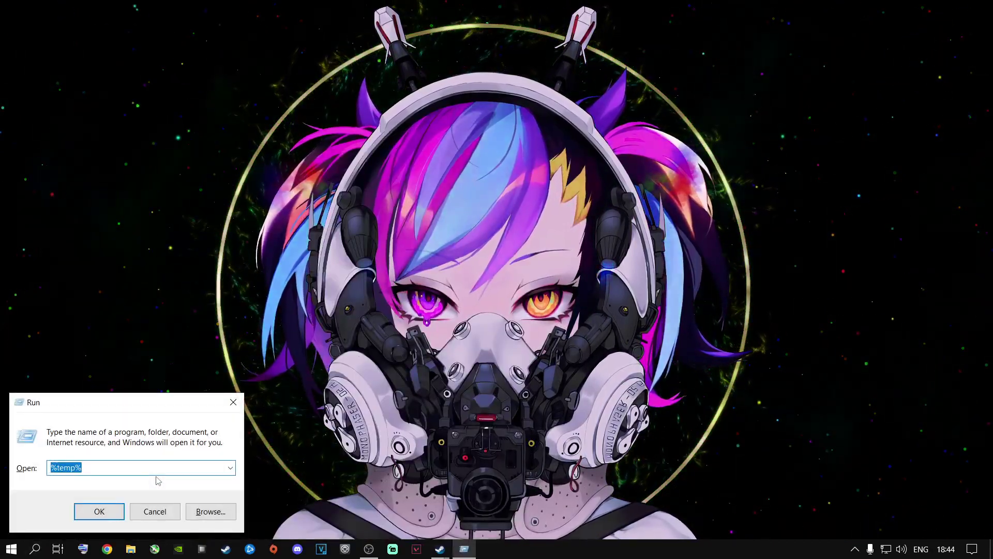
{"action": "key", "text": "BackSpace"}
{"action": "type", "text": "tem"}
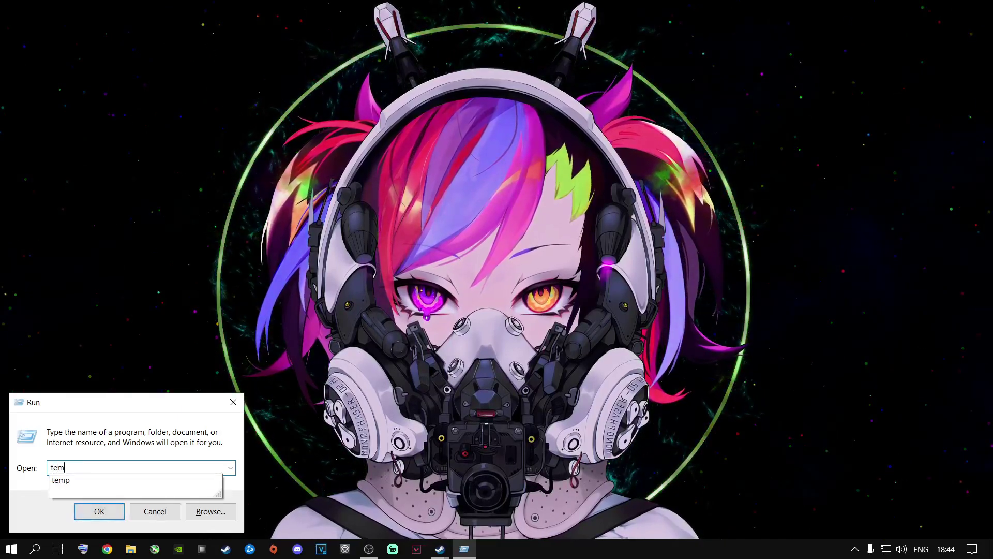
{"action": "left_click", "coordinate": [158, 480]}
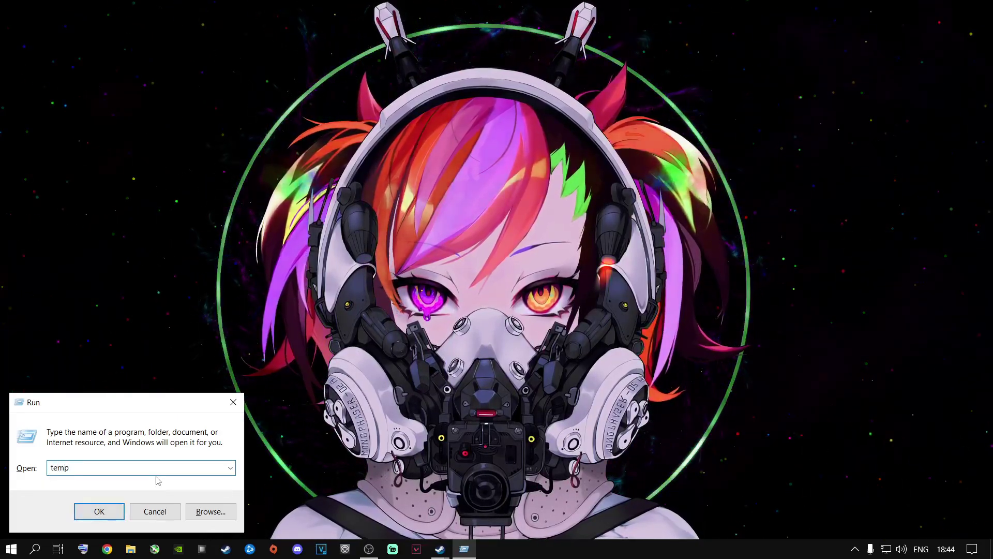
{"action": "key", "text": "Return"}
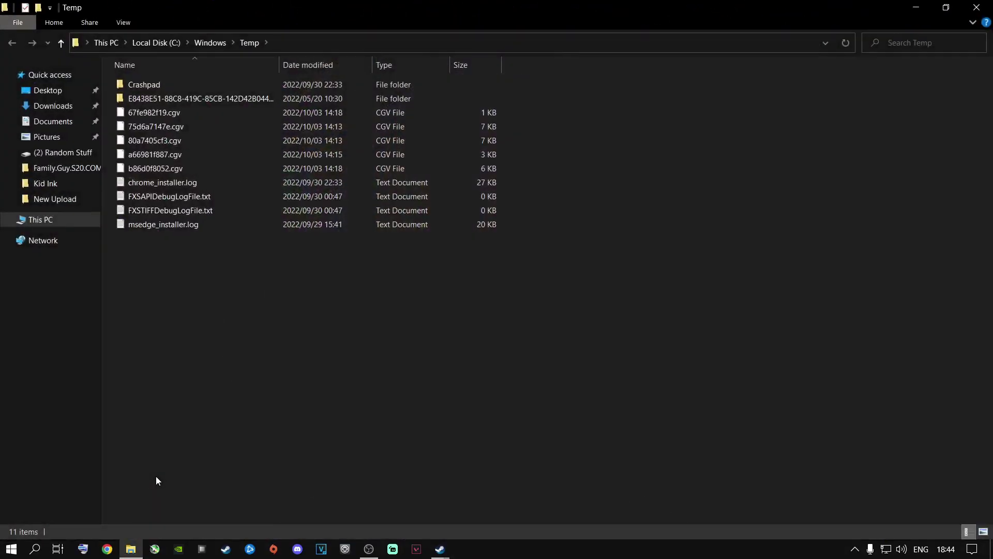
Delete all items in the Windows\Temp folder with administrator permission, cancel the deletion of the remaining folder, and close the window
{"action": "left_click", "coordinate": [186, 197]}
{"action": "key", "text": "ctrl+a"}
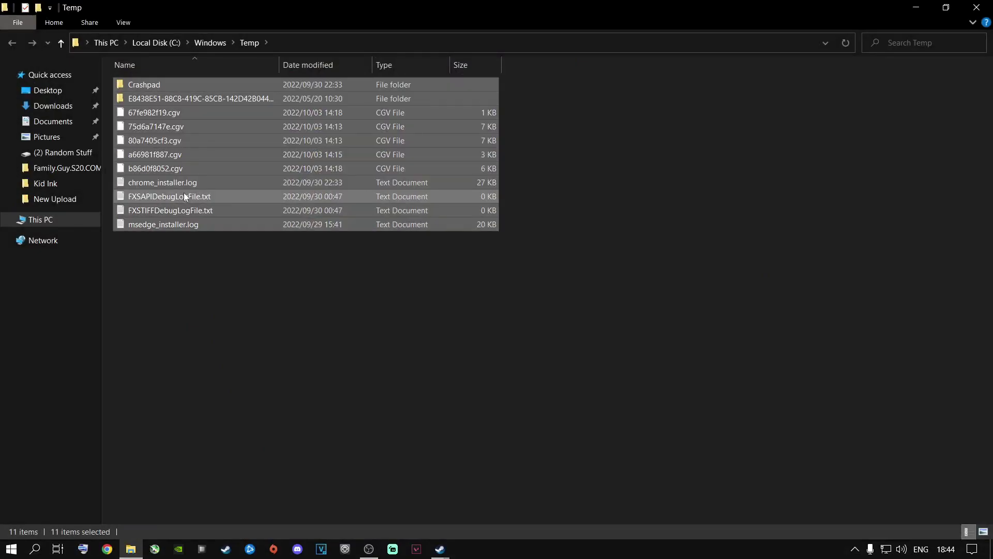
{"action": "key", "text": "Delete"}
{"action": "left_click", "coordinate": [151, 222]}
{"action": "left_click", "coordinate": [216, 239]}
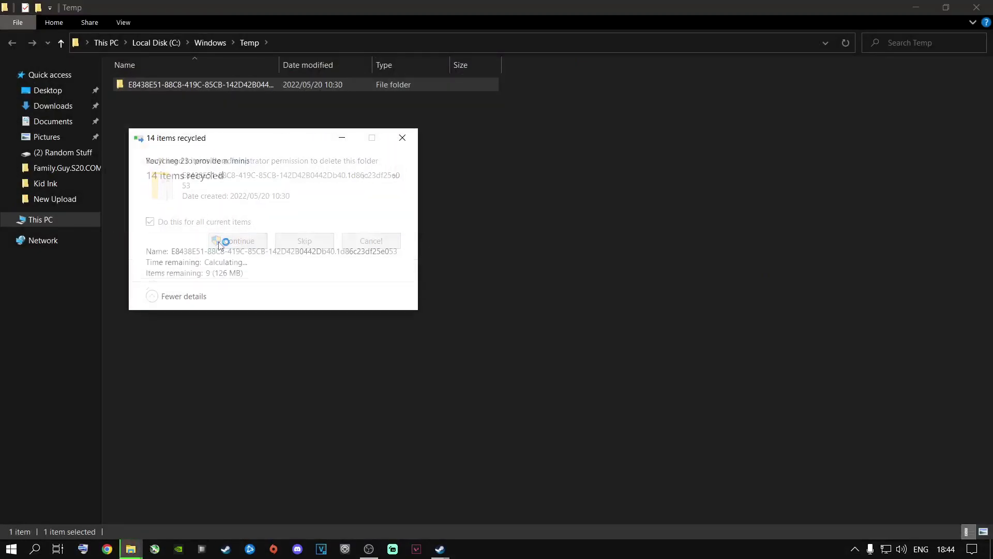
{"action": "left_click", "coordinate": [365, 242]}
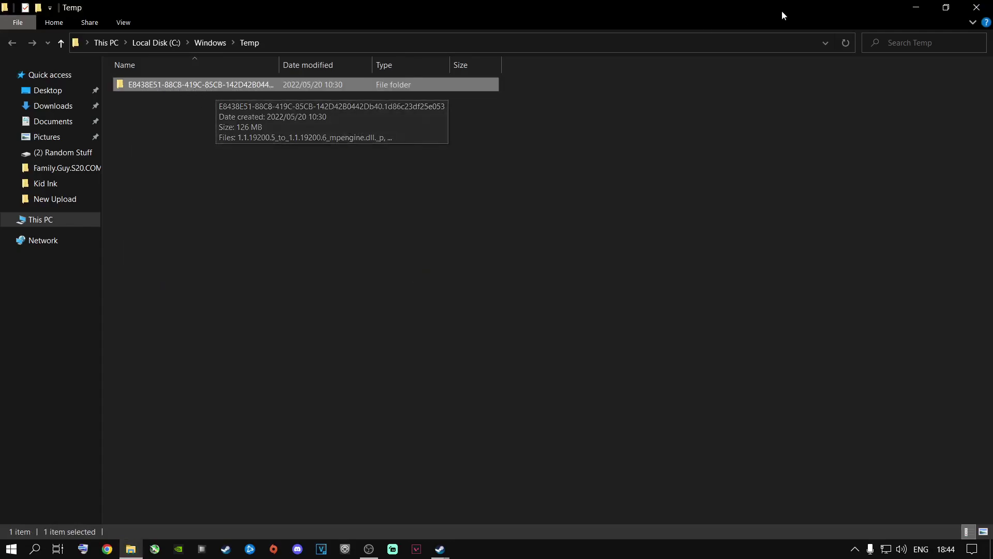
{"action": "left_click", "coordinate": [970, 5]}
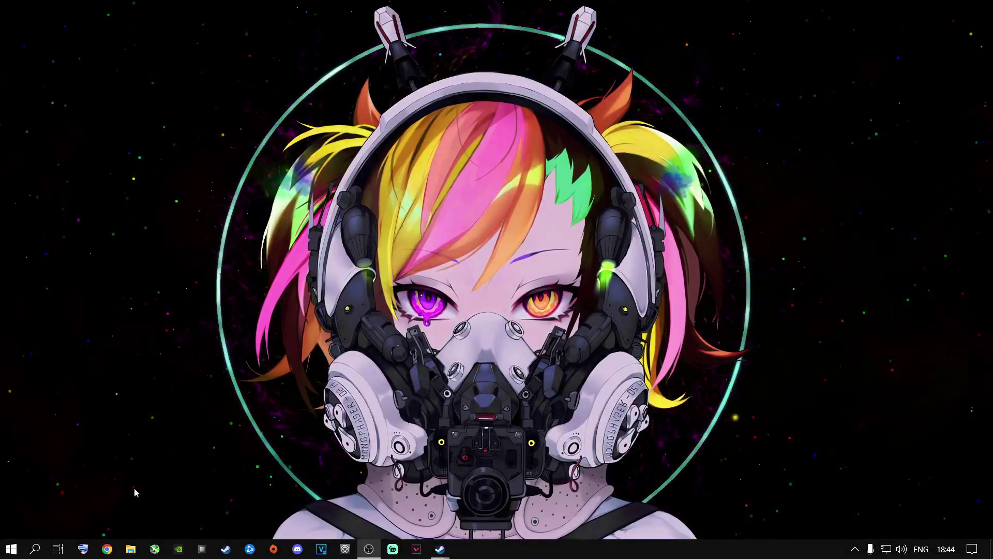
Find the Run dialog through Windows search, run prefetch, and grant permission to access the Windows\Prefetch folder
{"action": "left_click", "coordinate": [35, 549]}
{"action": "type", "text": "run"}
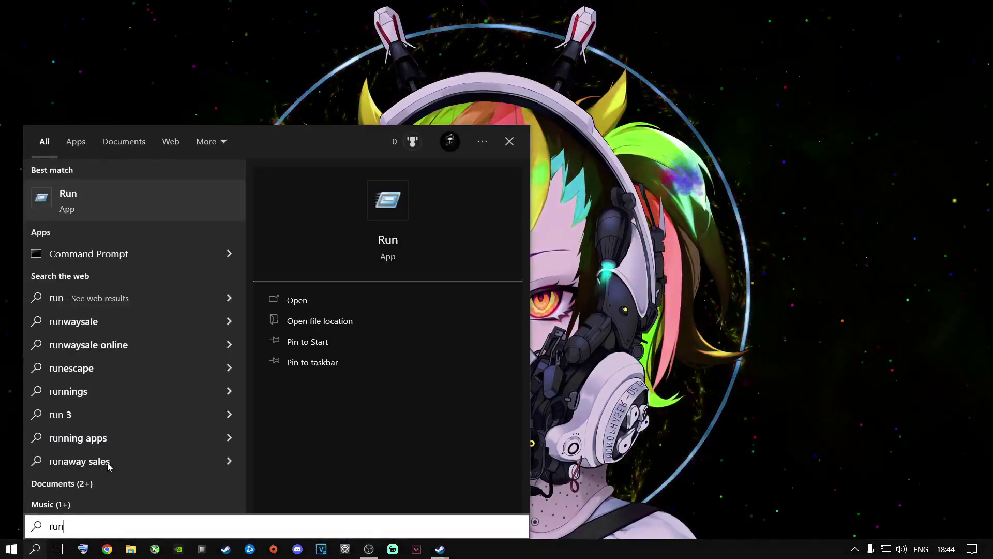
{"action": "key", "text": "Return"}
{"action": "type", "text": "prefetch"}
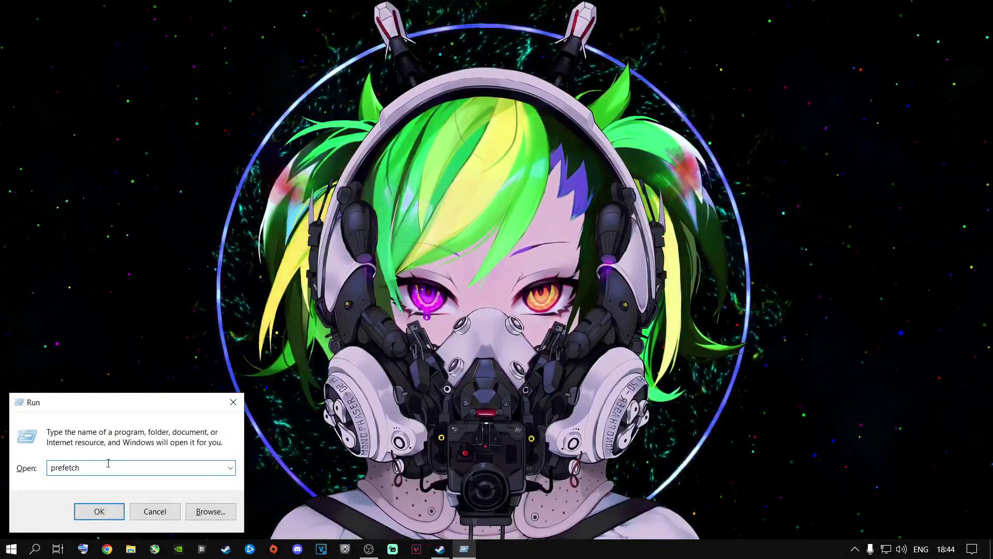
{"action": "key", "text": "Return"}
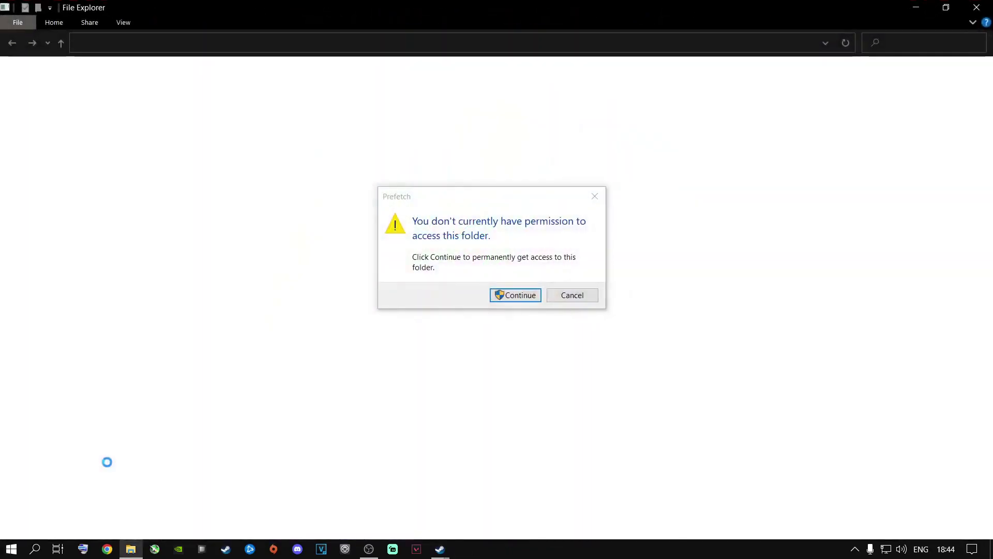
{"action": "key", "text": "Return"}
Delete all files in the Windows\Prefetch folder, skipping the file in use by SysMain
{"action": "left_click", "coordinate": [240, 255]}
{"action": "key", "text": "ctrl+a"}
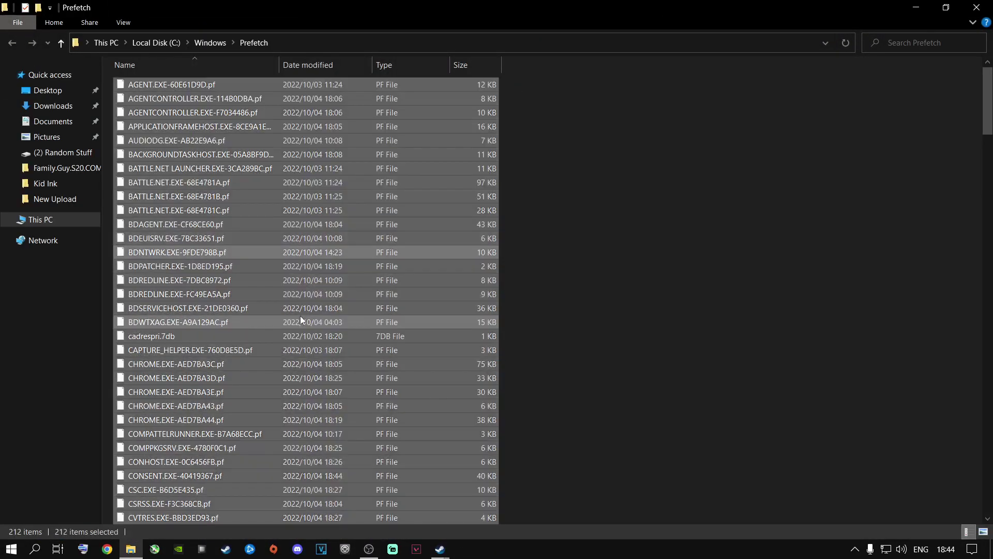
{"action": "key", "text": "Delete"}
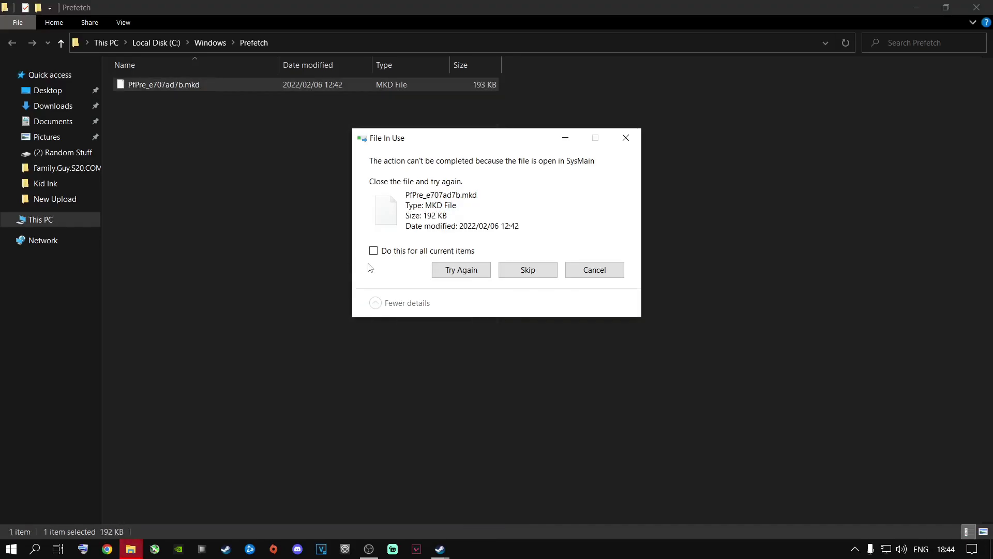
{"action": "left_click", "coordinate": [516, 271]}
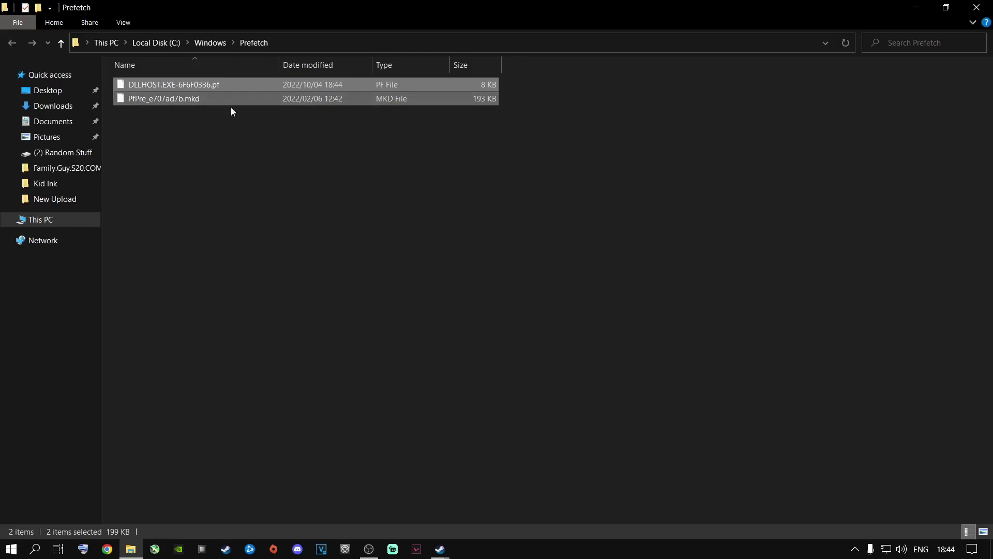
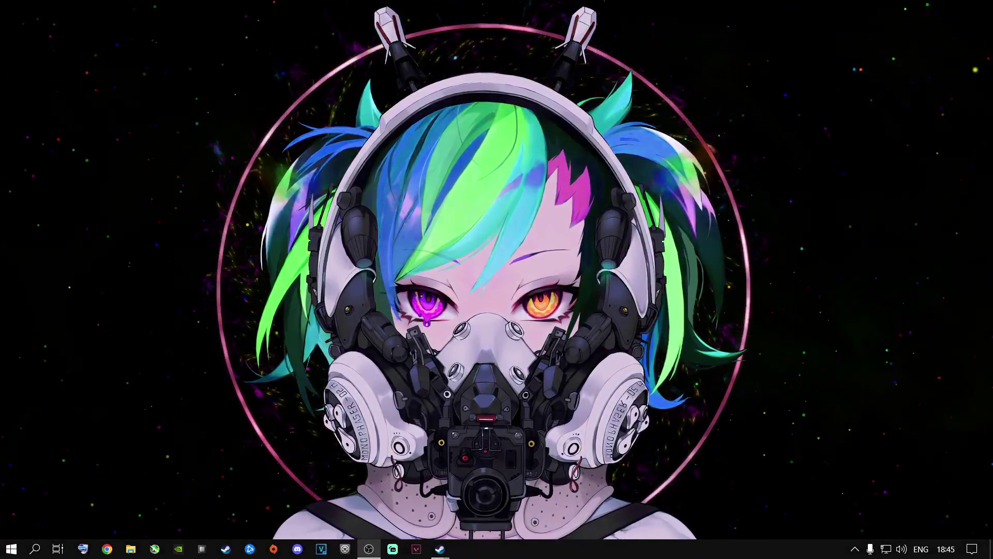
Empty the Recycle Bin on the desktop and confirm the permanent deletion
{"action": "right_click", "coordinate": [628, 351]}
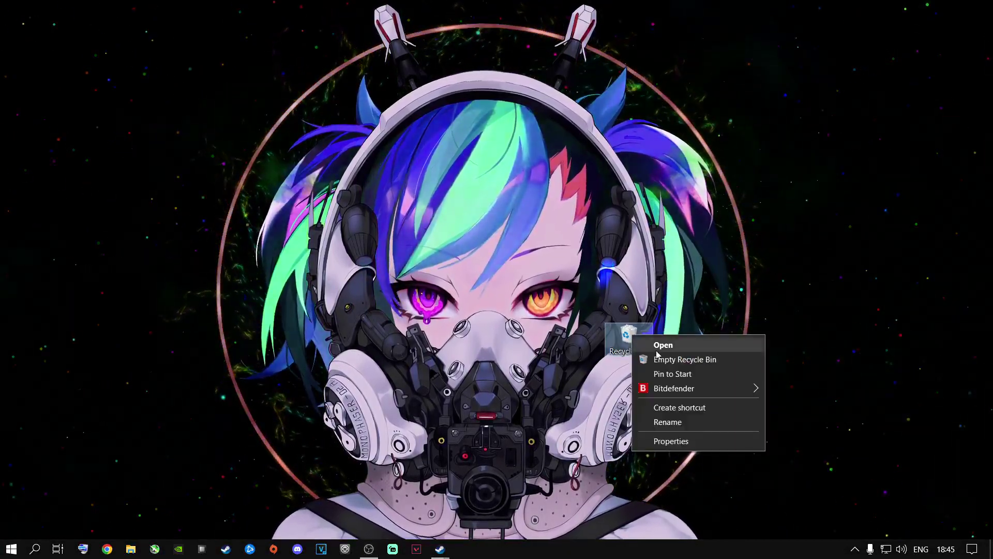
{"action": "left_click", "coordinate": [676, 361]}
{"action": "left_click", "coordinate": [549, 288]}
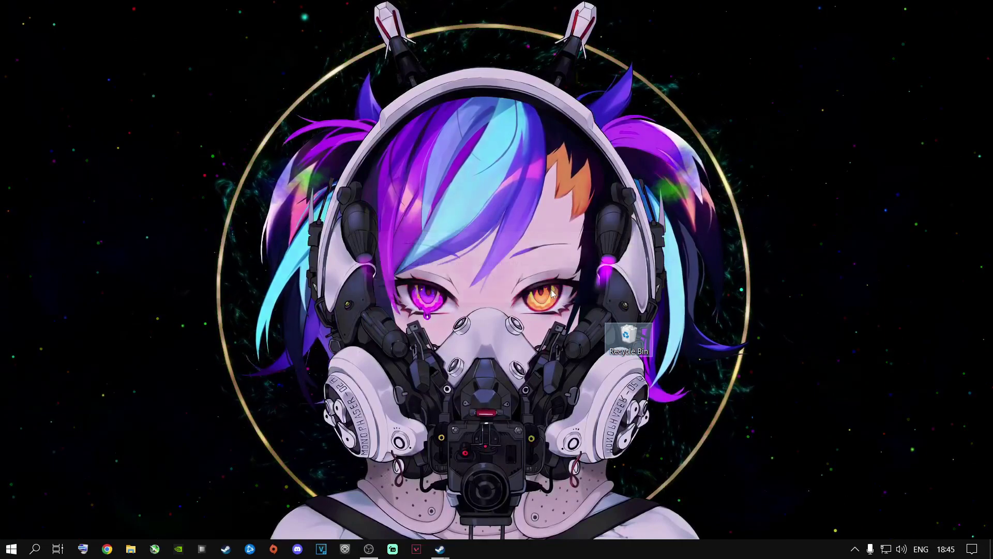
{"action": "right_click", "coordinate": [518, 316]}
{"action": "key", "text": "Escape"}
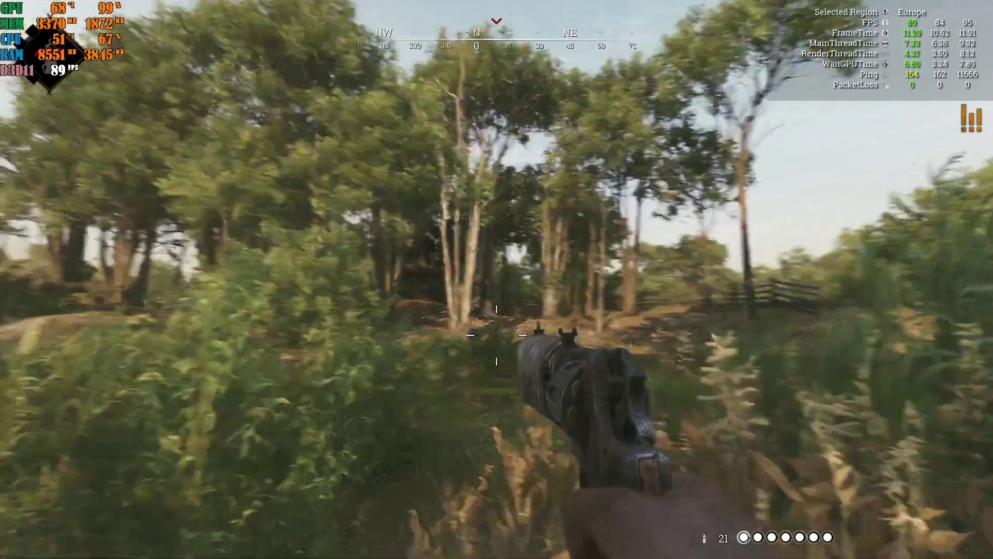
{"action": "mouse_move", "coordinate": [497, 335]}
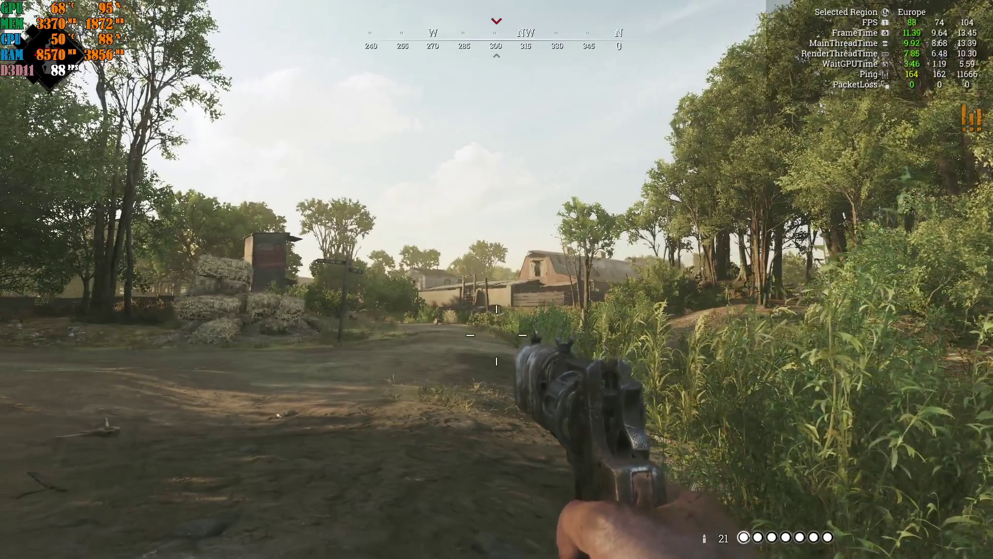
{"action": "right_click", "coordinate": [496, 335]}
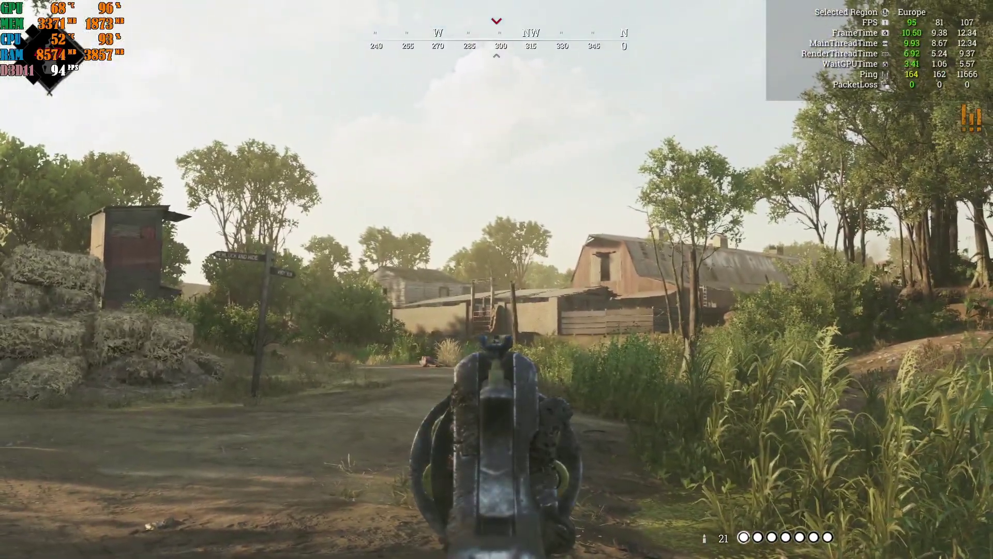
{"action": "mouse_move", "coordinate": [497, 280]}
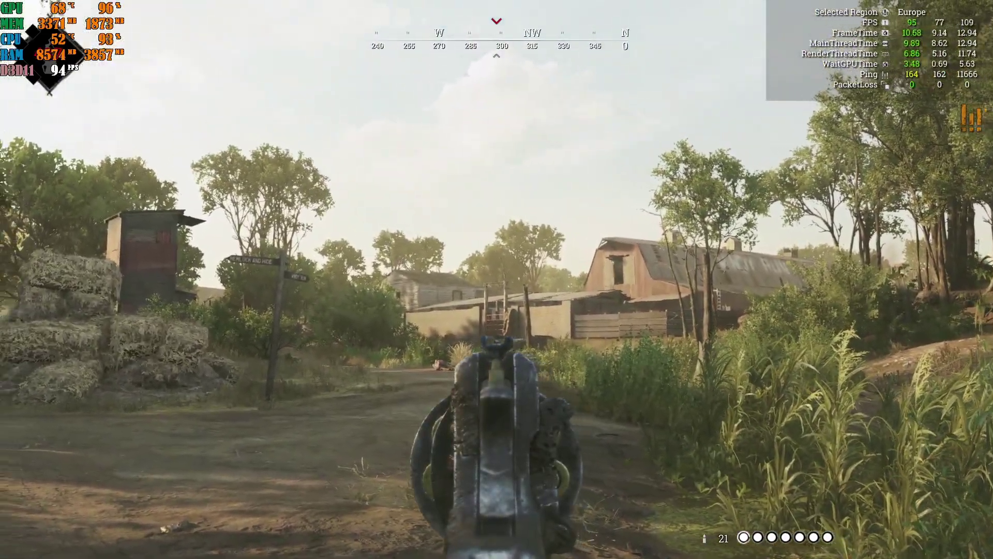
{"action": "key", "text": "c"}
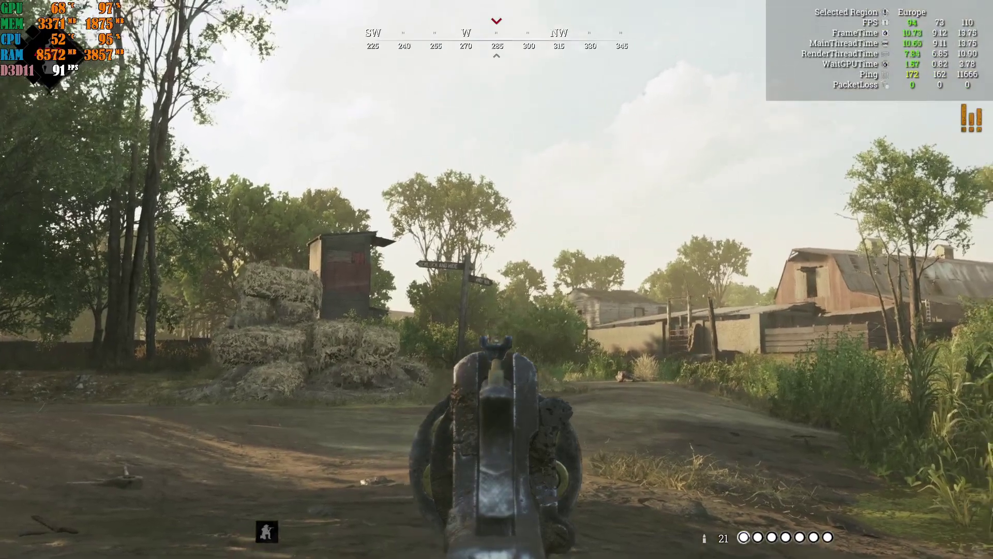
{"action": "key", "text": "c"}
{"action": "key", "text": "c"}
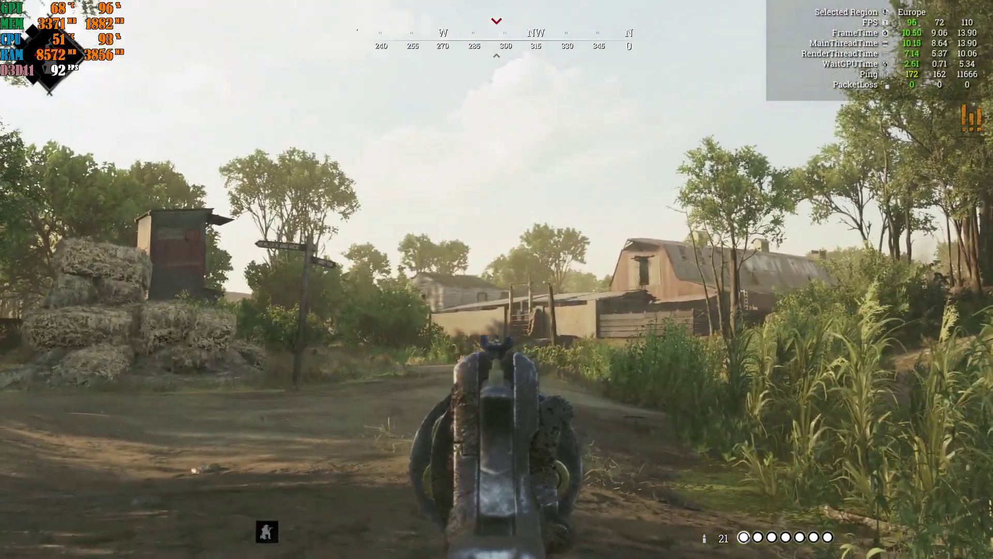
{"action": "key", "text": "c"}
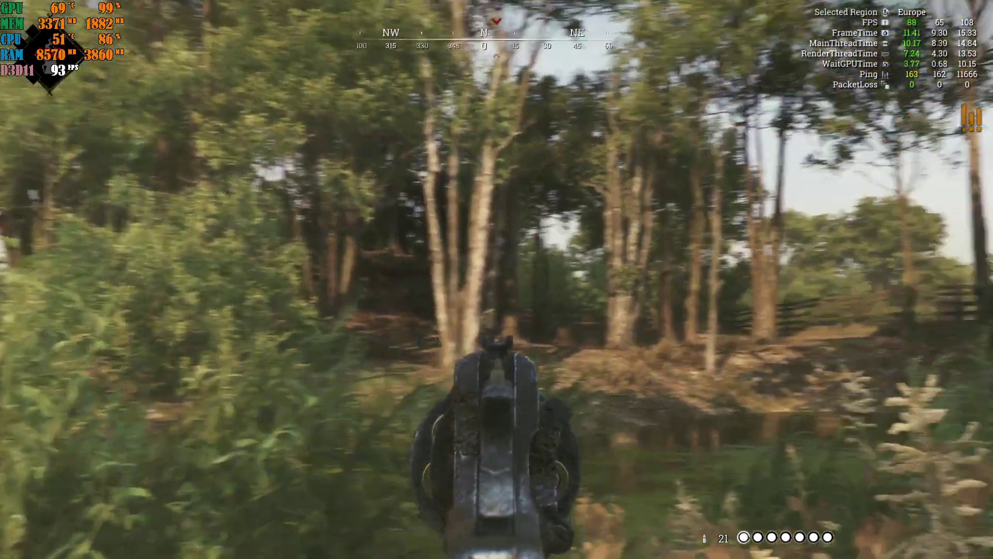
{"action": "key", "text": "c"}
{"action": "key", "text": "c"}
{"action": "key", "text": "w"}
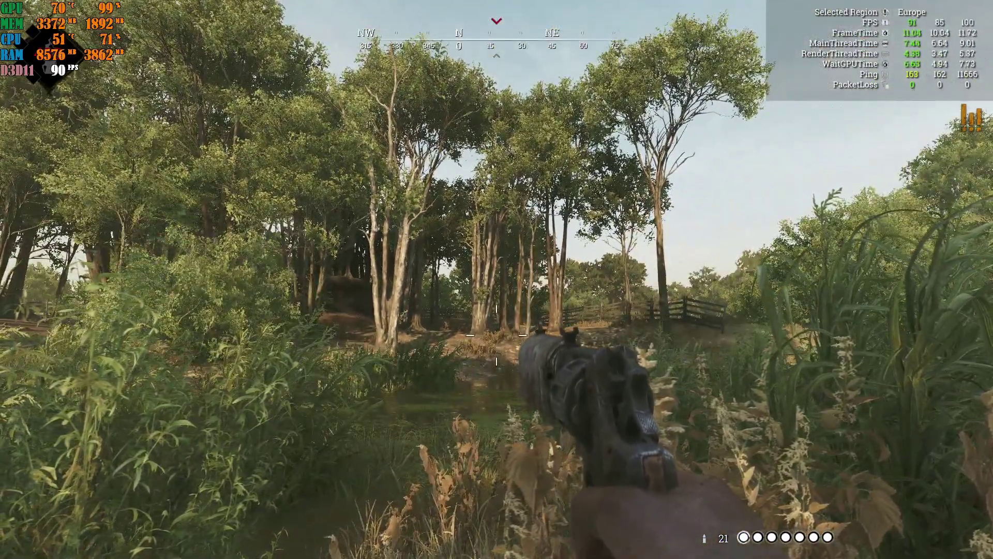
Open the game's graphics options, browse the Window Mode choices, and set the mode back to Fullscreen
{"action": "key", "text": "Escape"}
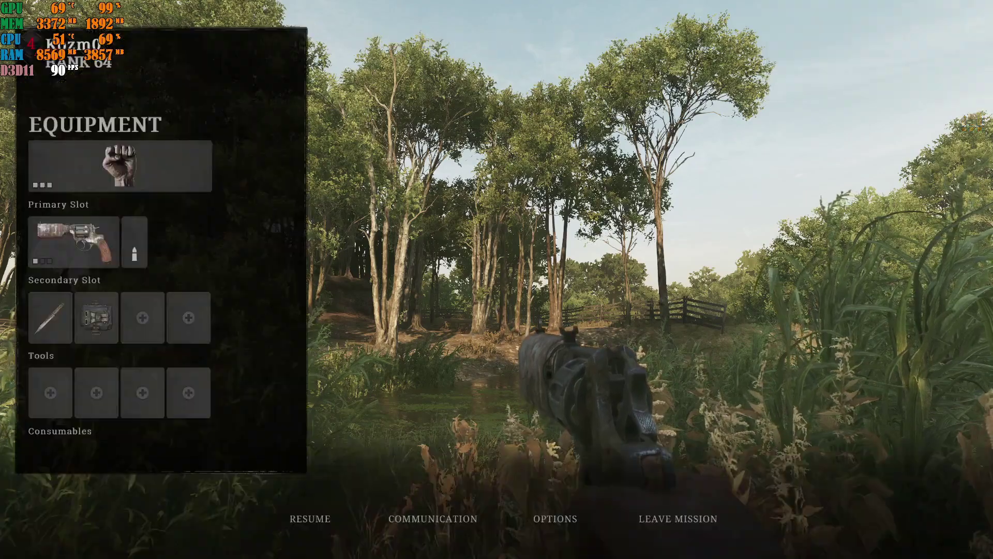
{"action": "left_click", "coordinate": [568, 528]}
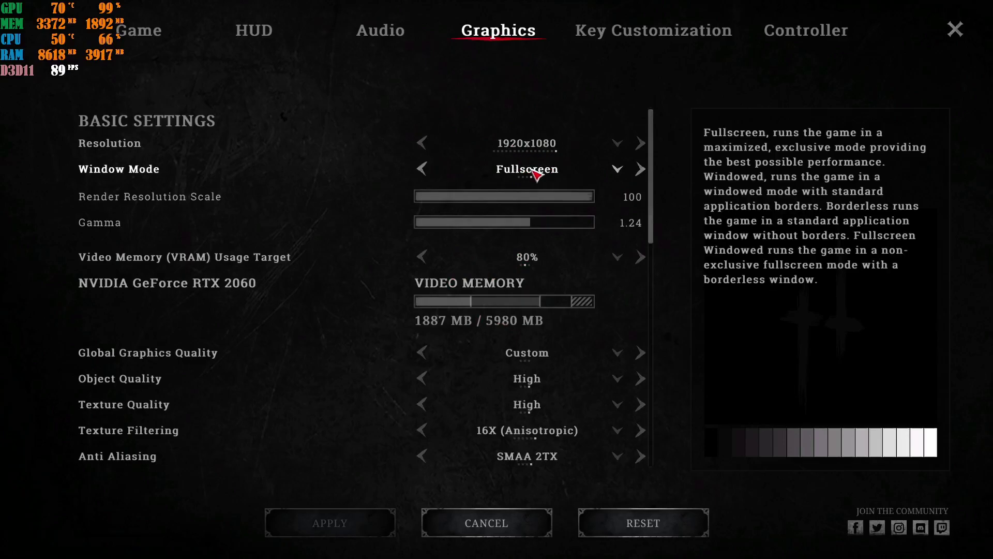
{"action": "left_click", "coordinate": [422, 168]}
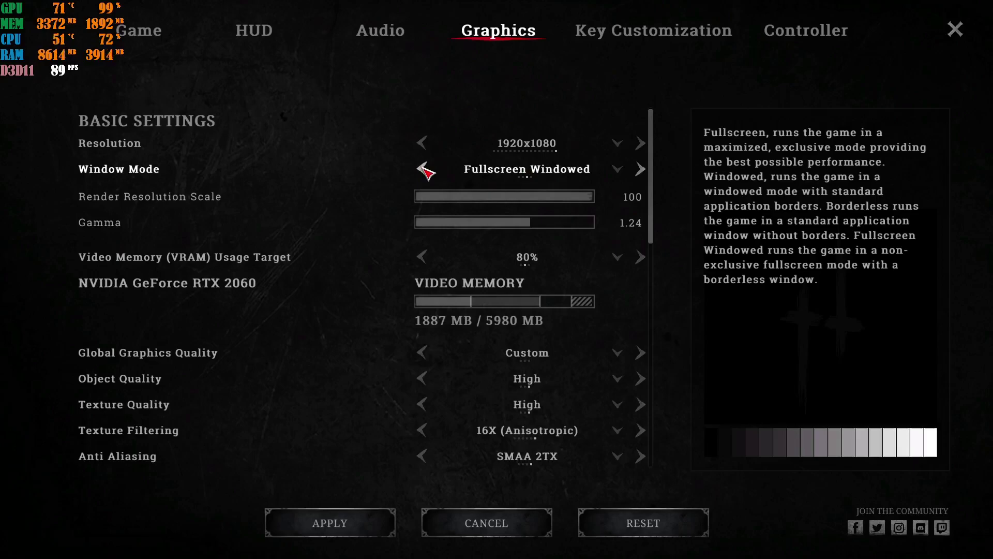
{"action": "left_click", "coordinate": [421, 169]}
{"action": "left_click", "coordinate": [422, 169]}
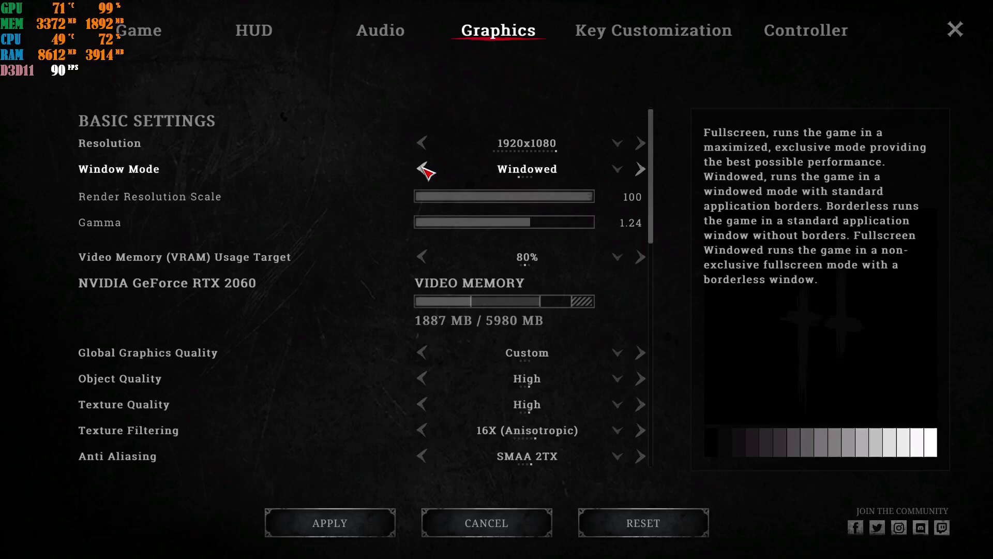
{"action": "left_click", "coordinate": [623, 170]}
{"action": "left_click", "coordinate": [502, 237]}
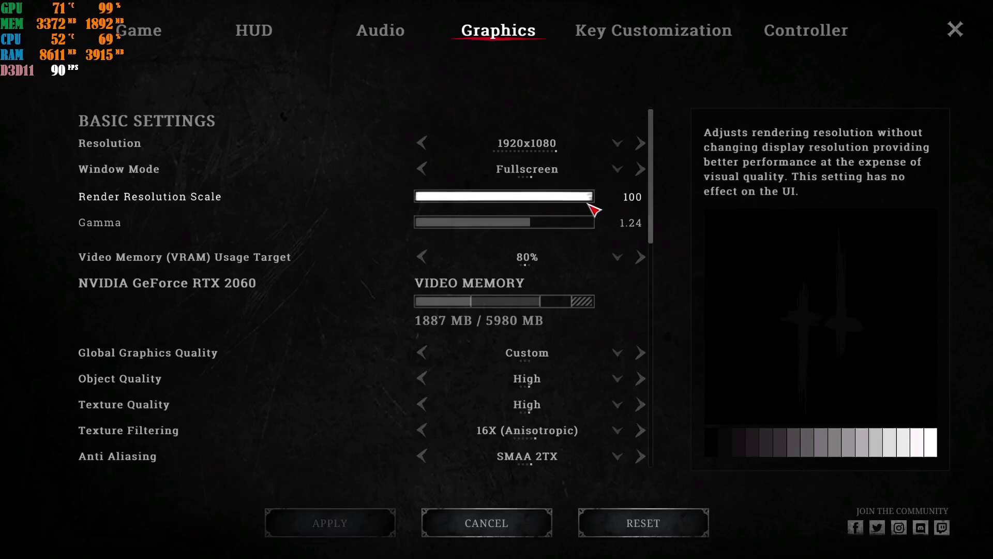